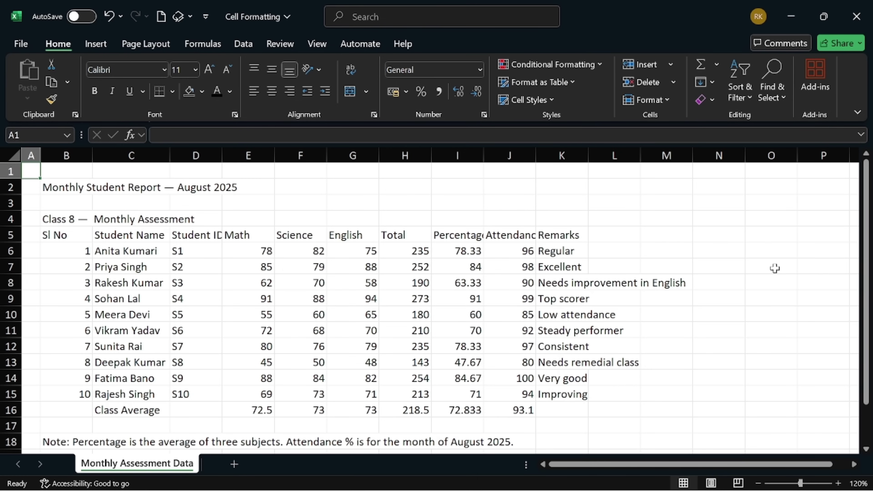
# Step: Merge and centre the report title "Monthly Student Report — August 2025" across cells B2:K2
pyautogui.press('Down')
pyautogui.press('Right')
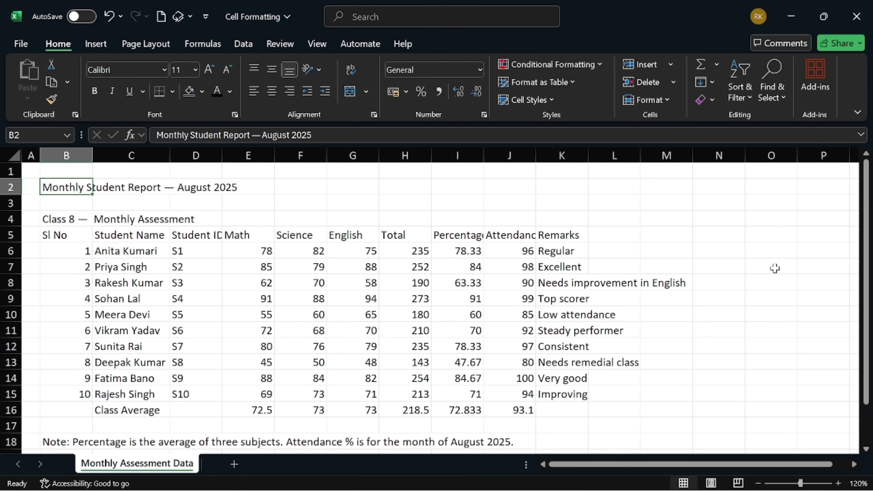
pyautogui.hotkey('shift', 'Right')
pyautogui.hotkey('shift', 'Right')
pyautogui.hotkey('shift', 'Right')
pyautogui.hotkey('shift', 'Right')
pyautogui.hotkey('shift', 'Right')
pyautogui.hotkey('shift', 'Right')
pyautogui.hotkey('shift', 'Right')
pyautogui.hotkey('shift', 'Right')
pyautogui.hotkey('shift', 'Right')
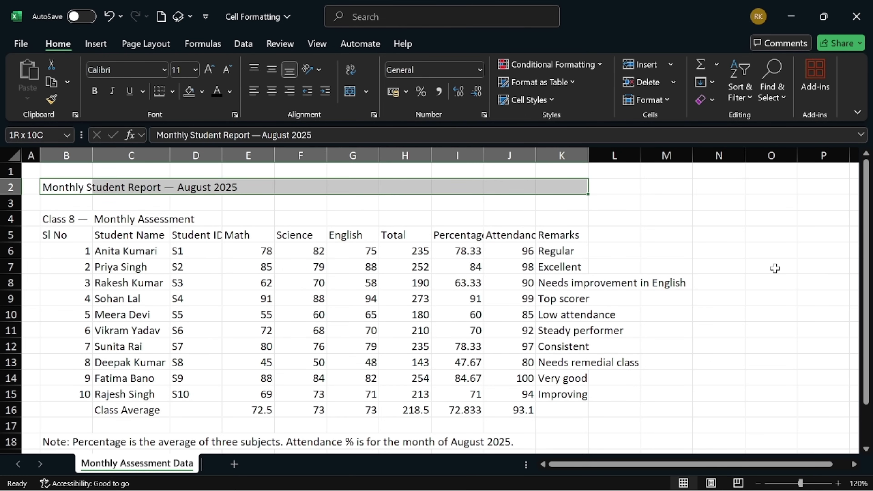
pyautogui.click(350, 91)
# Step: Merge and centre the "Class 8 — Monthly Assessment" heading across cells B4:K4
pyautogui.click(51, 219)
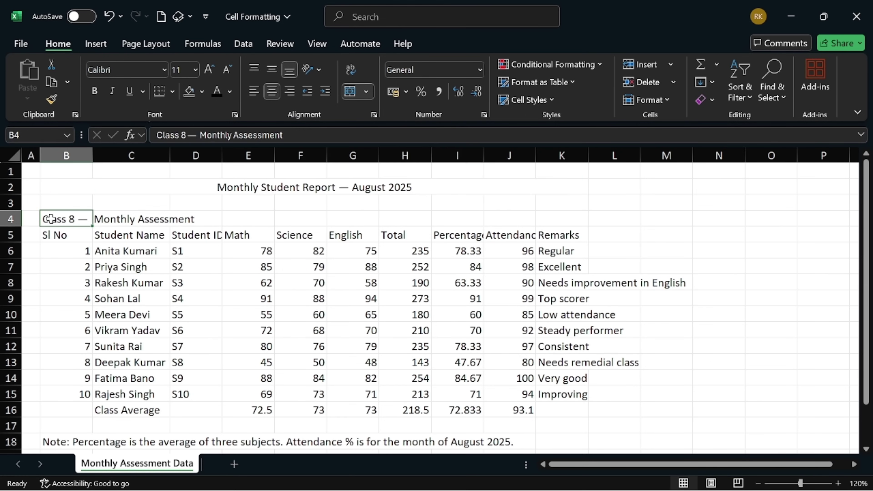
pyautogui.hotkey('shift', 'Right')
pyautogui.hotkey('shift', 'Right')
pyautogui.hotkey('shift', 'Right')
pyautogui.hotkey('shift', 'Right')
pyautogui.hotkey('shift', 'Right')
pyautogui.hotkey('shift', 'Right')
pyautogui.hotkey('shift', 'Right')
pyautogui.hotkey('shift', 'Right')
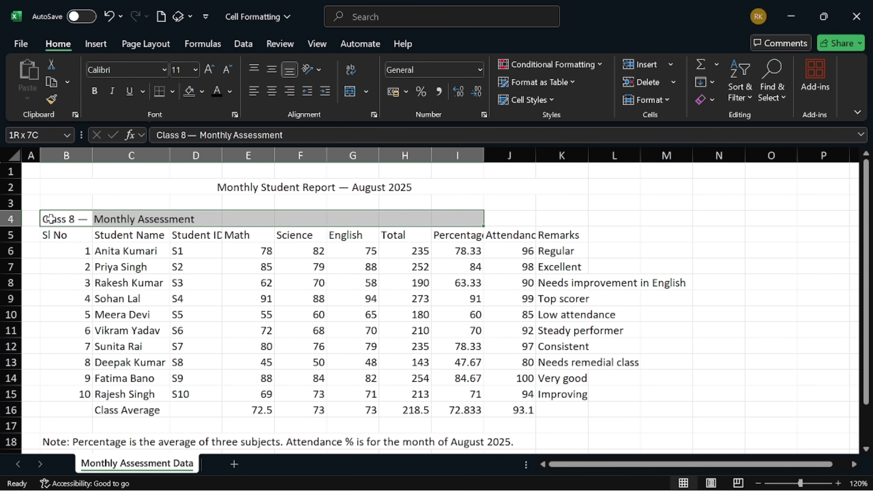
pyautogui.hotkey('shift', 'Right')
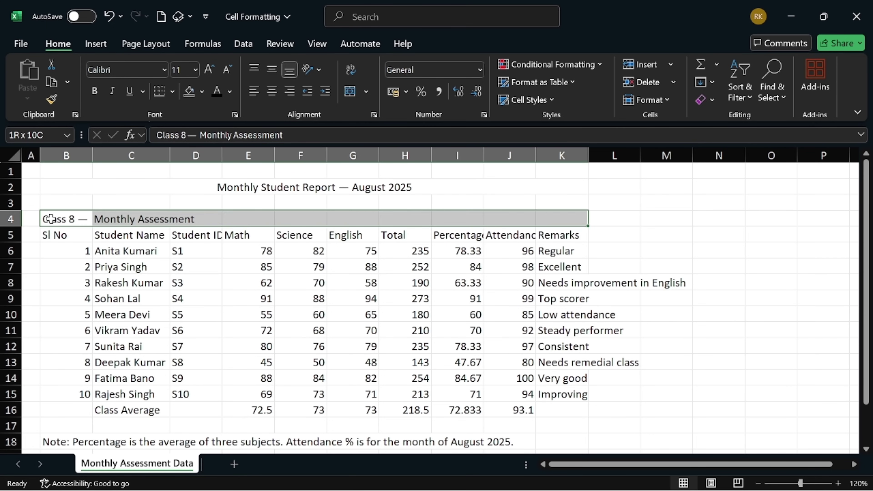
pyautogui.click(351, 97)
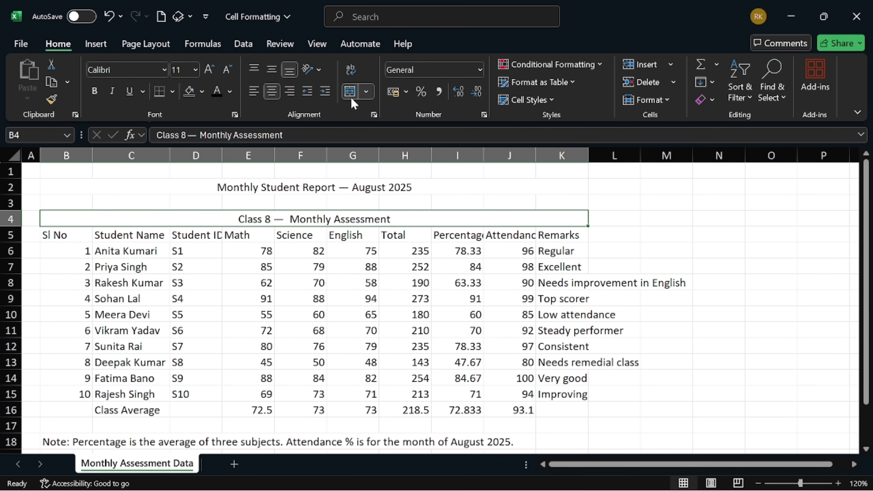
# Step: Merge and centre the note about percentage and attendance across cells B18:K18
pyautogui.click(48, 440)
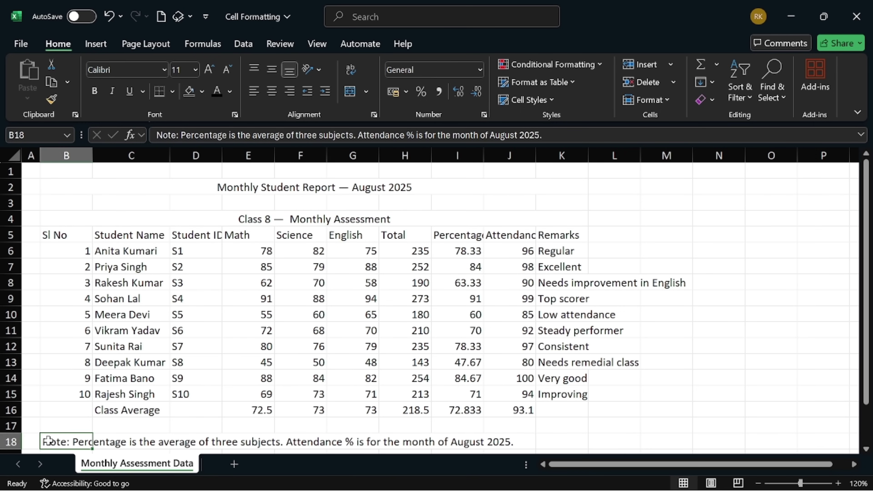
pyautogui.hotkey('shift', 'Right')
pyautogui.hotkey('shift', 'Right')
pyautogui.hotkey('shift', 'Right')
pyautogui.hotkey('shift', 'Right')
pyautogui.hotkey('shift', 'Right')
pyautogui.hotkey('shift', 'Right')
pyautogui.hotkey('shift', 'Right')
pyautogui.hotkey('shift', 'Right')
pyautogui.hotkey('shift', 'Right')
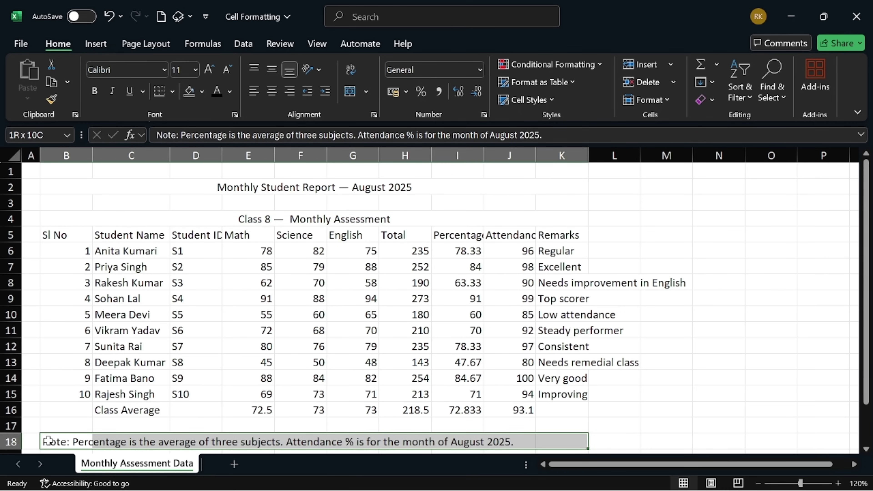
pyautogui.click(353, 96)
pyautogui.click(120, 184)
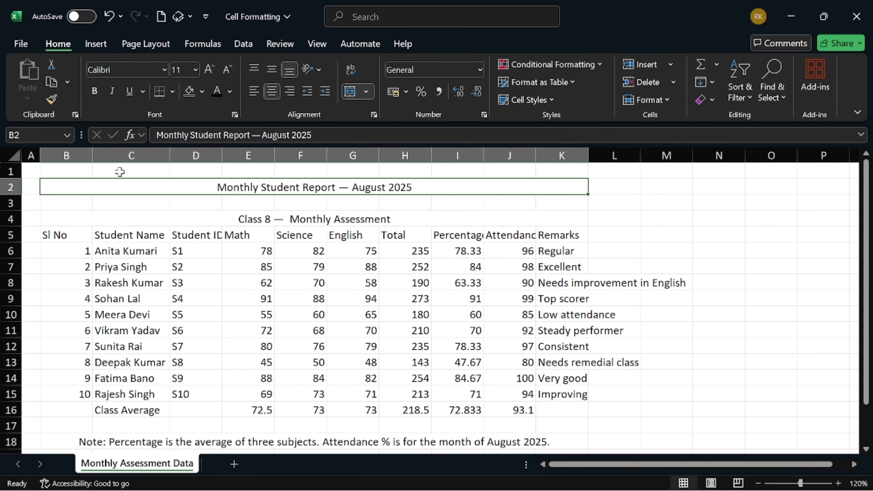
pyautogui.press('Down')
pyautogui.press('Down')
pyautogui.press('Down')
pyautogui.hotkey('ctrl', 'shift', 'Right')
pyautogui.hotkey('ctrl', 'shift', 'Down')
pyautogui.hotkey('shift', 'Down')
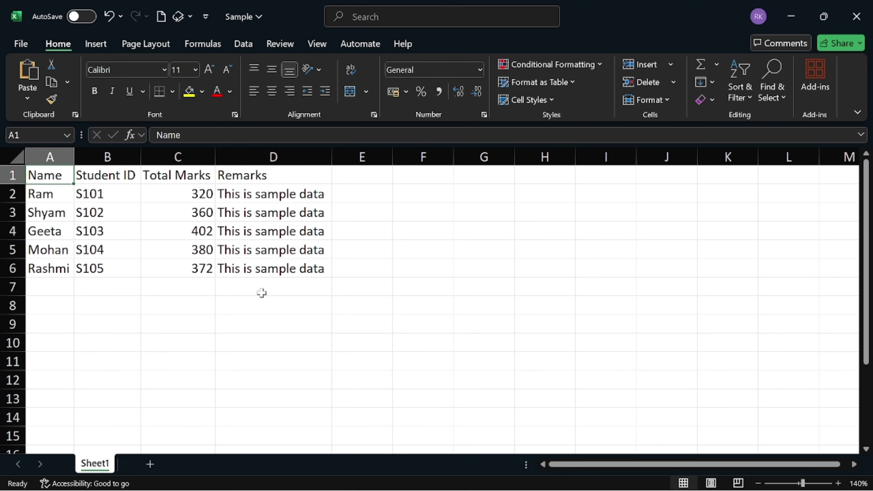
# Step: In the Sample workbook, merge and centre the header cells A1:D1, keeping only the upper-left value
pyautogui.hotkey('shift', 'Right')
pyautogui.hotkey('shift', 'Right')
pyautogui.hotkey('shift', 'Right')
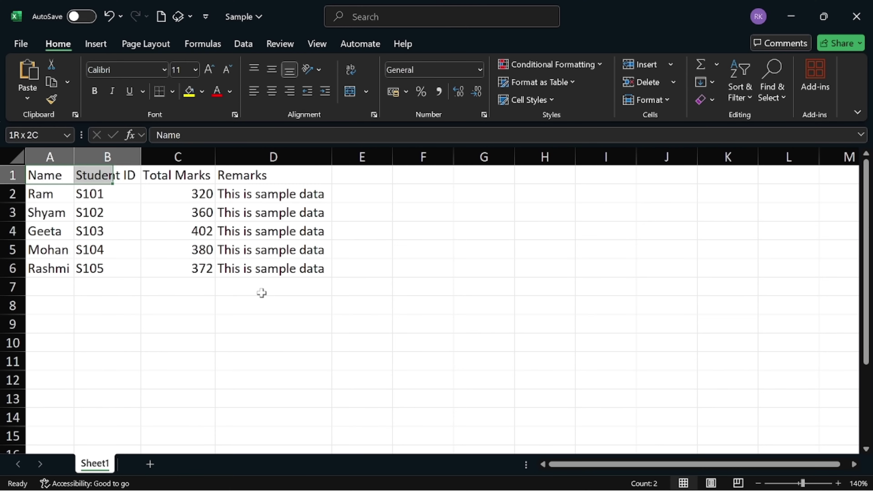
pyautogui.click(353, 92)
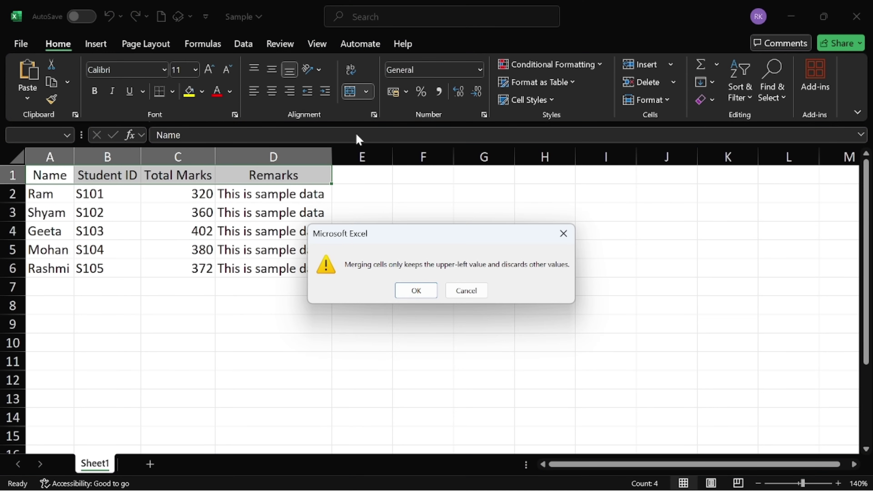
pyautogui.click(408, 294)
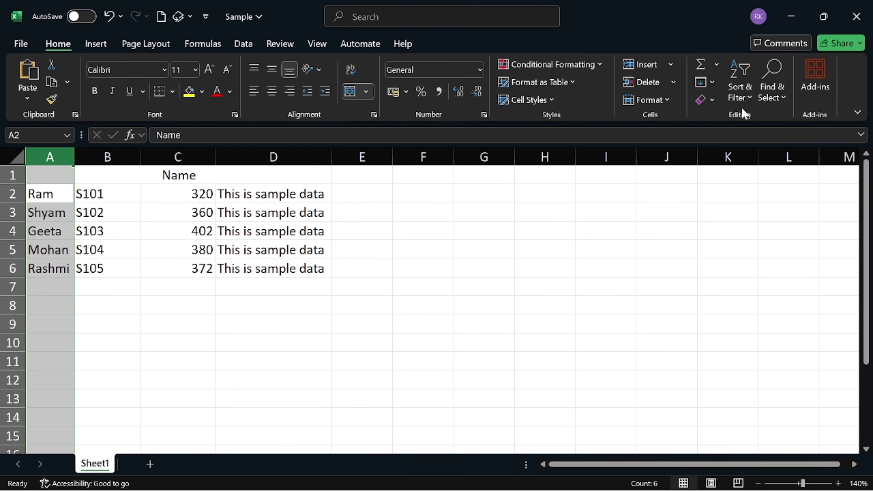
# Step: Try to sort column A from A to Z with the selection expanded to the neighbouring data
pyautogui.click(739, 92)
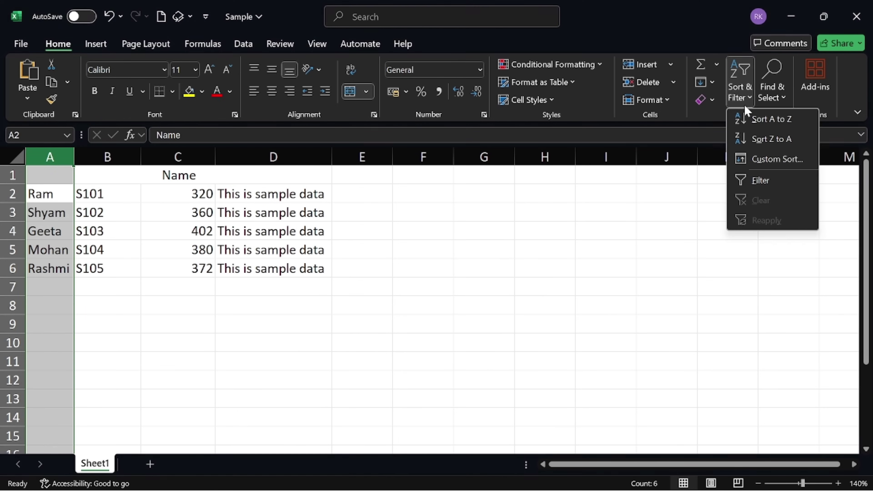
pyautogui.click(761, 120)
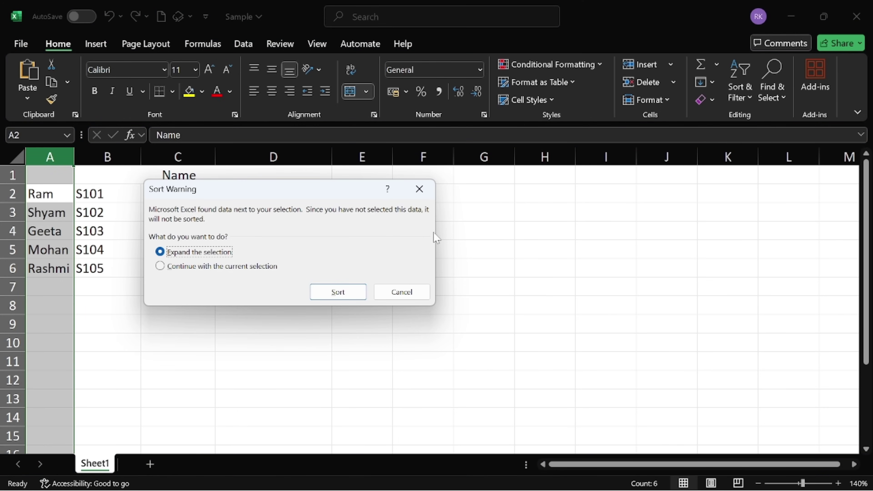
pyautogui.click(333, 290)
# Step: Add a filter to the merged Name header and deselect all values in its filter list
pyautogui.click(739, 92)
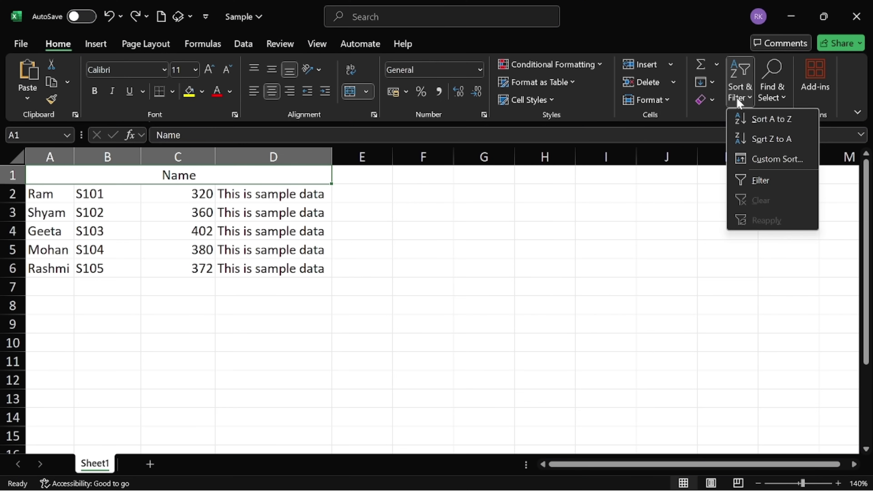
pyautogui.click(758, 180)
pyautogui.click(325, 177)
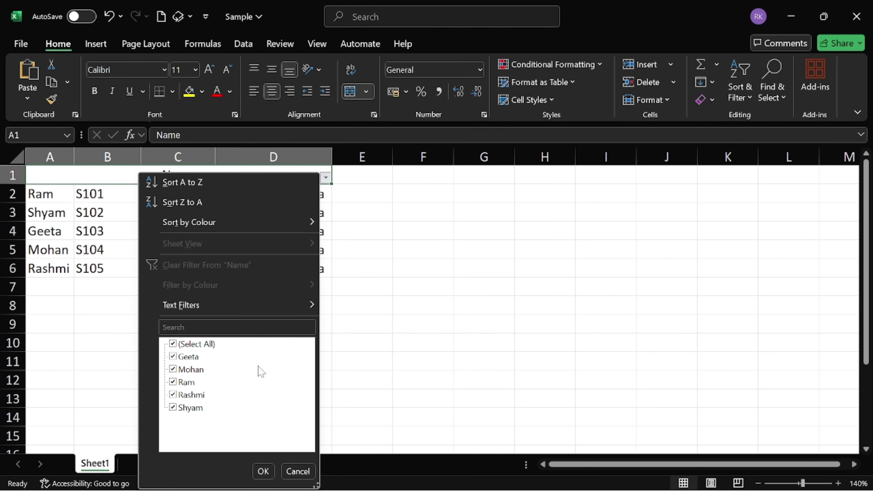
pyautogui.click(173, 344)
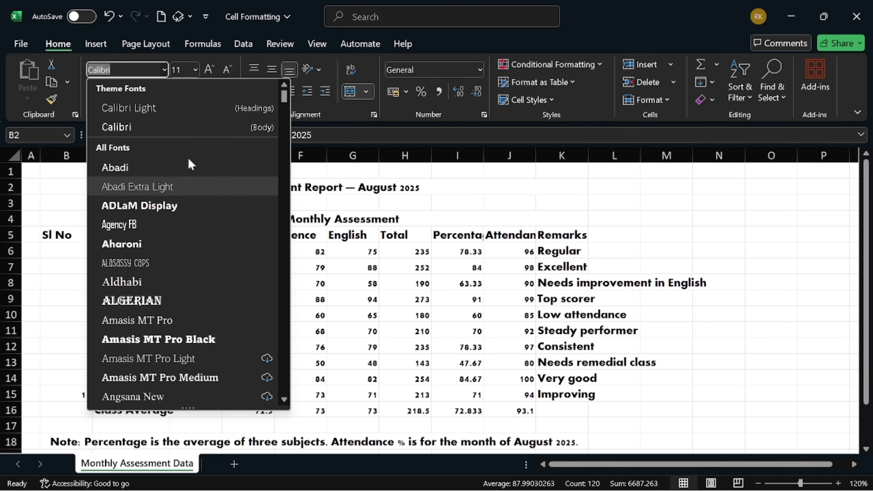
# Step: Set the font of the whole report, B2:K18, to Calibri (Body)
pyautogui.click(191, 125)
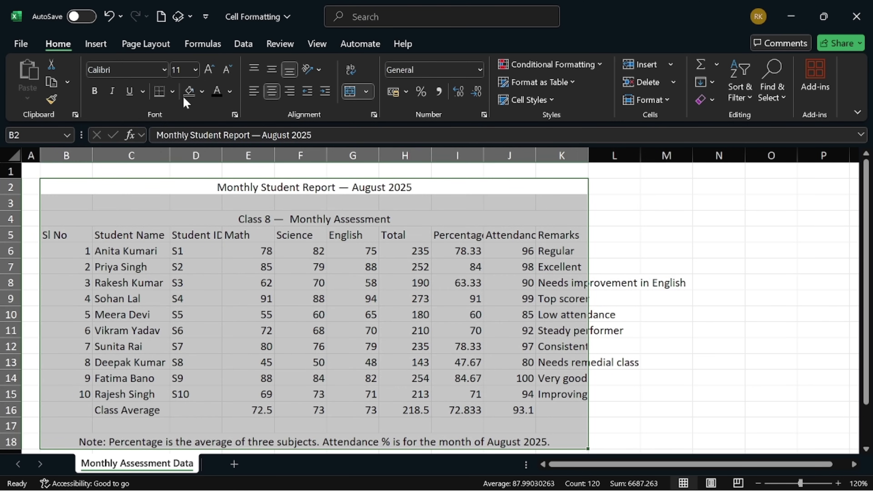
pyautogui.click(164, 70)
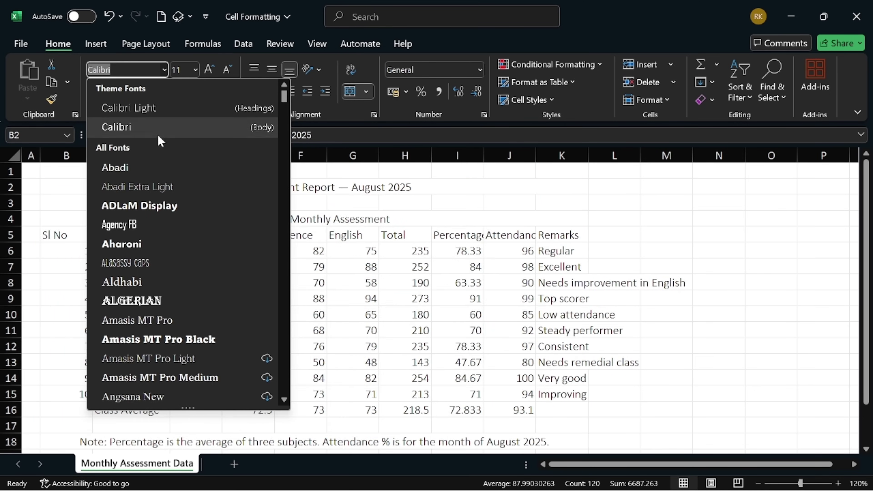
pyautogui.click(163, 71)
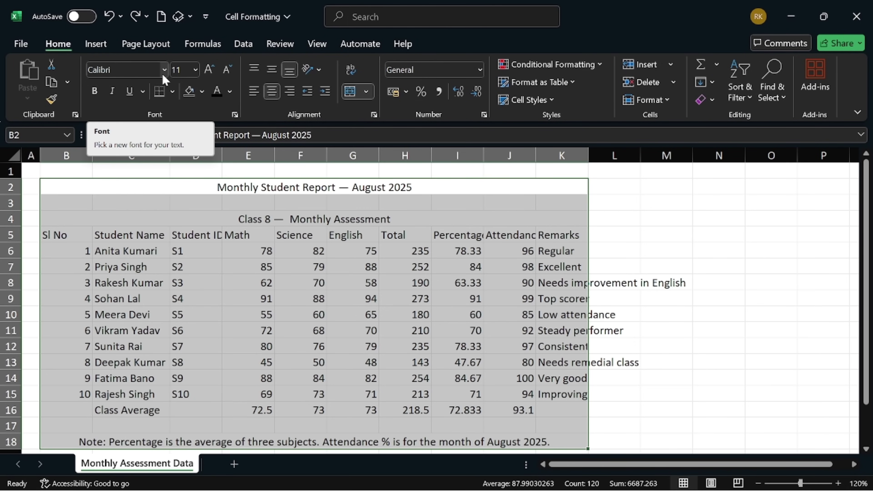
pyautogui.click(163, 74)
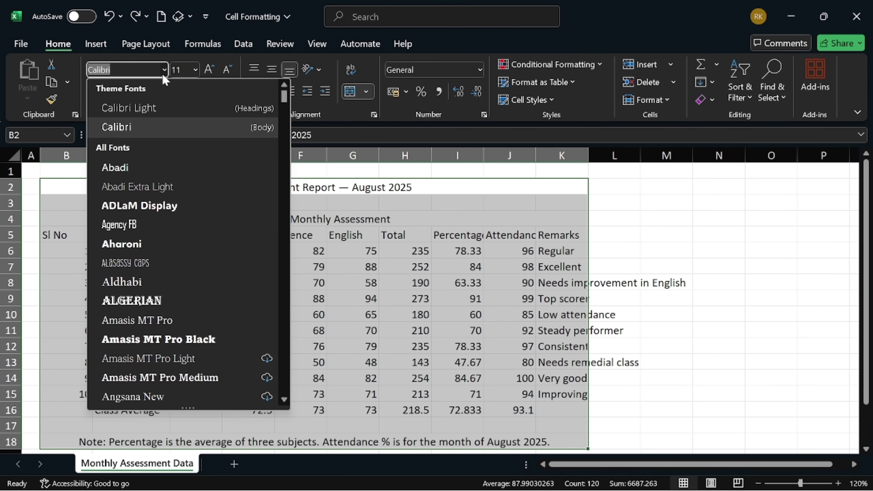
pyautogui.click(164, 127)
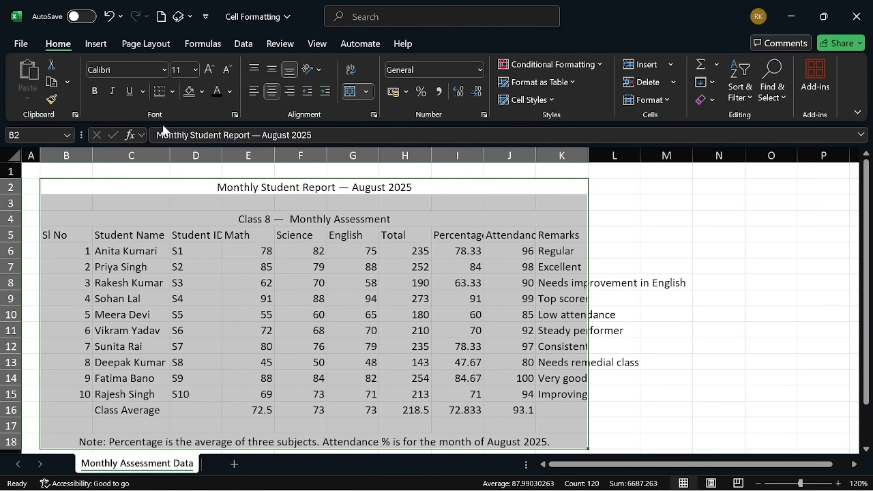
# Step: Change the font of the selected report range B2:K18 to Times New Roman
pyautogui.click(164, 70)
pyautogui.click(181, 395)
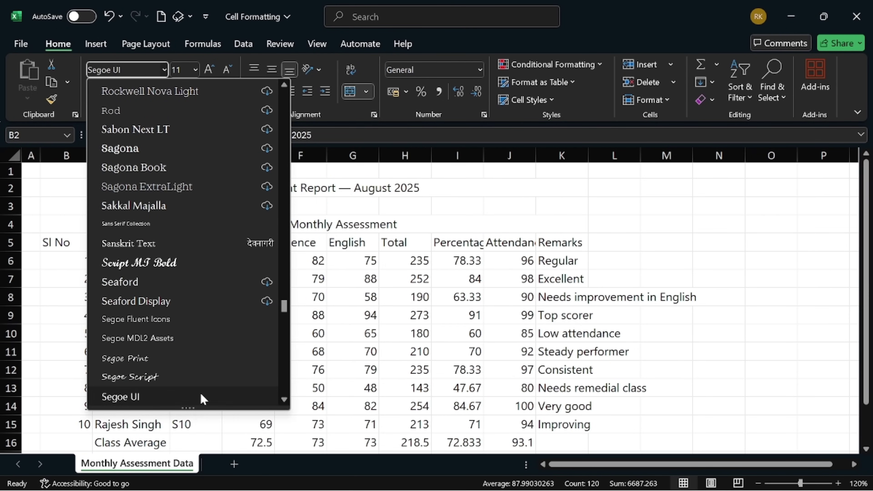
pyautogui.click(201, 397)
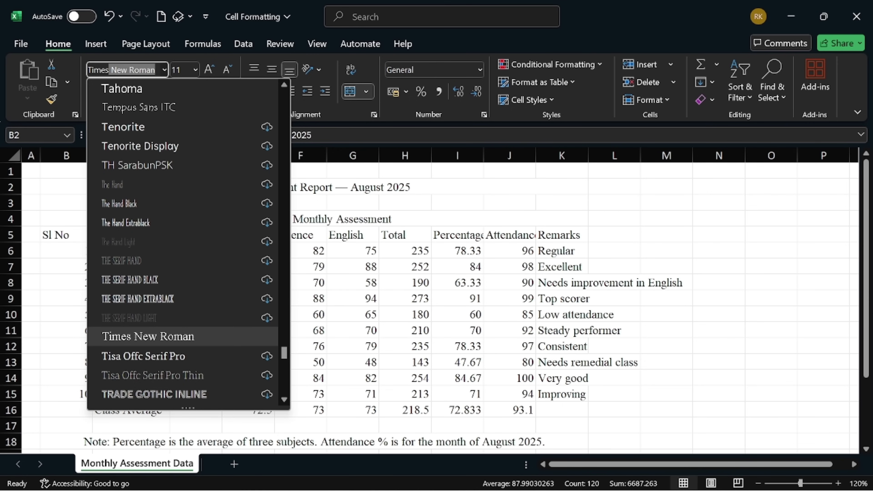
pyautogui.click(175, 332)
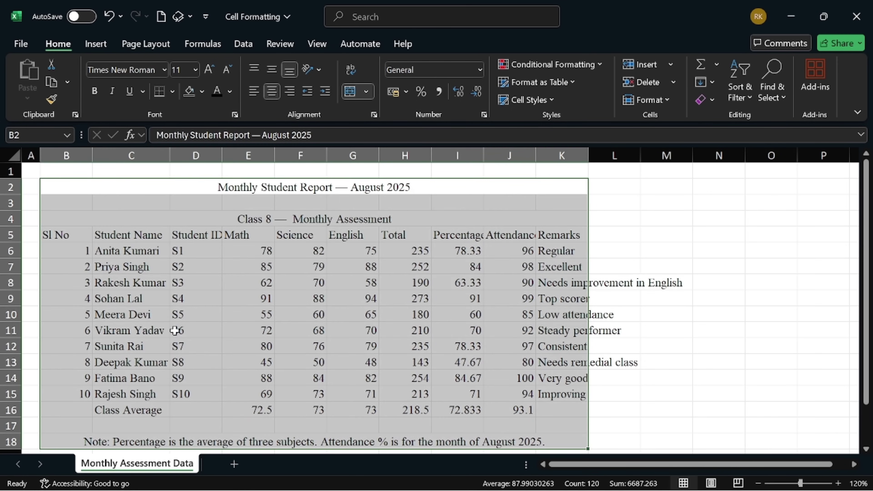
# Step: Switch the report range B2:K18 back to the Calibri font and deselect the range
pyautogui.click(164, 70)
pyautogui.write('c')
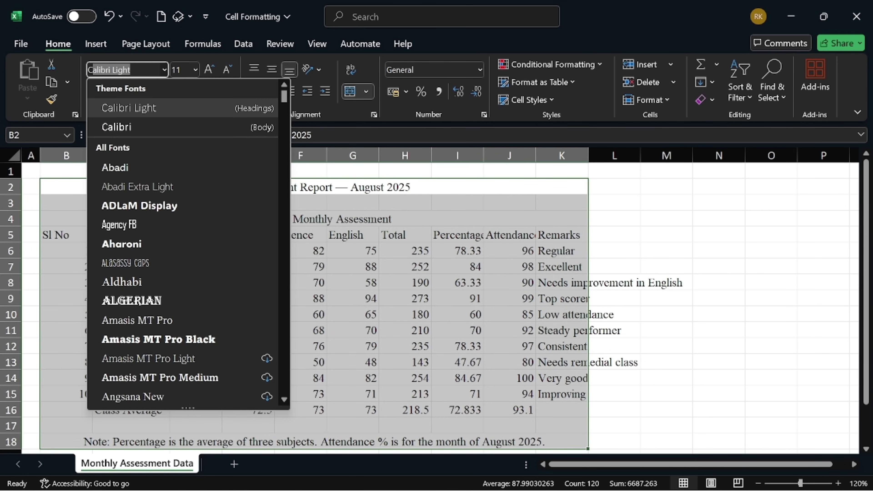
pyautogui.click(186, 122)
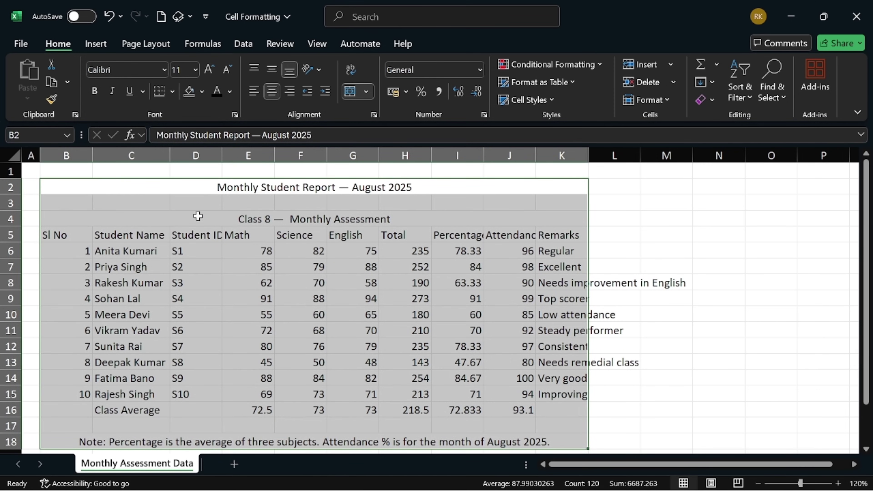
pyautogui.click(202, 284)
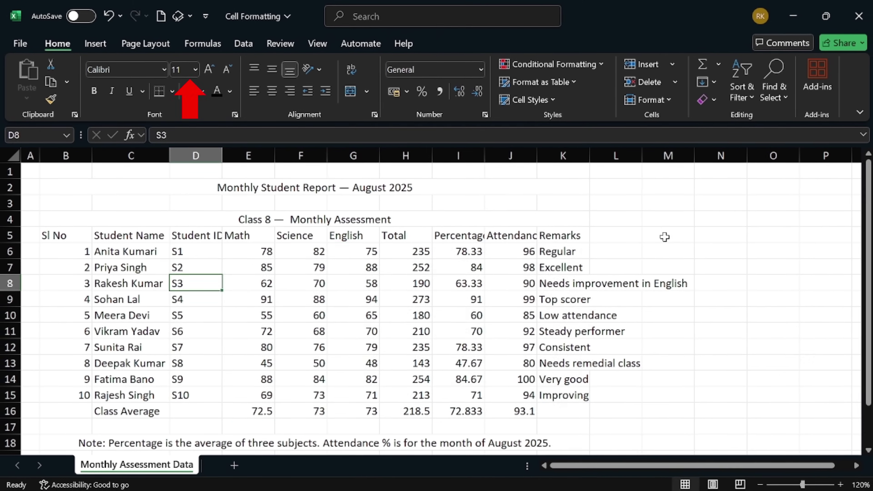
# Step: Set the font size to 12 for the header row B5:K5 together with the serial number and name cells B6:C17
pyautogui.moveTo(196, 267); pyautogui.dragTo(603, 444)
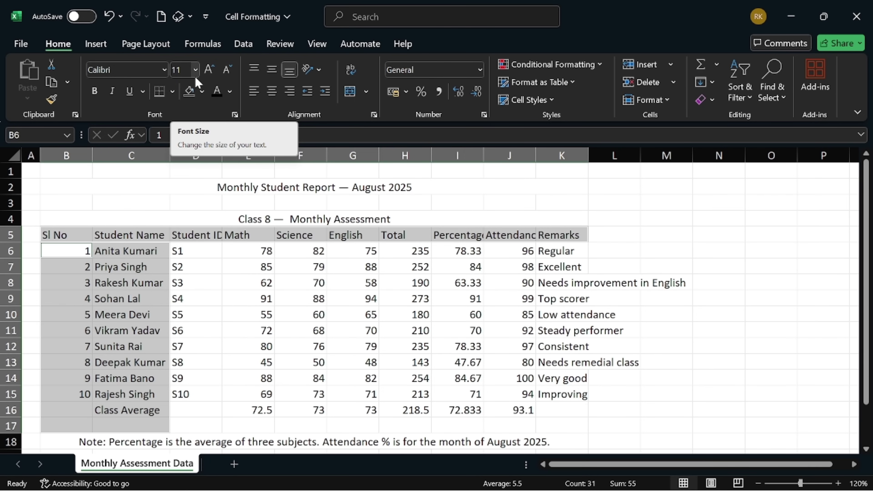
pyautogui.click(195, 70)
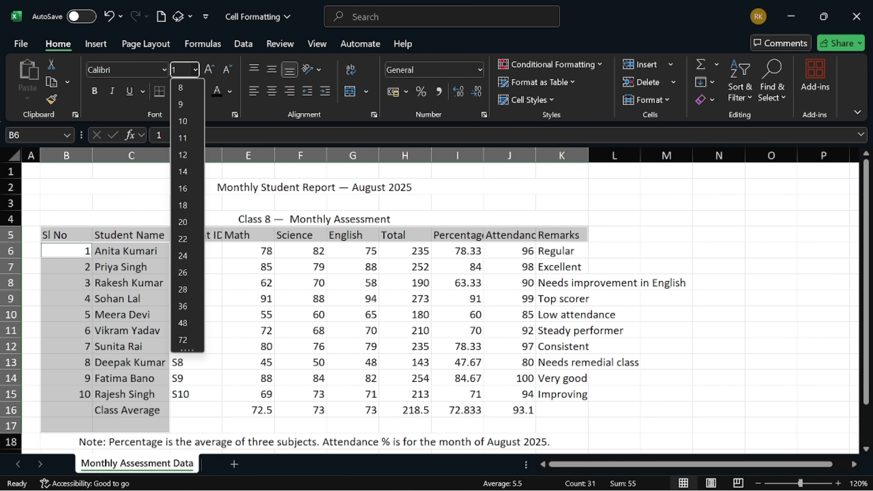
pyautogui.press('Down')
pyautogui.press('Return')
# Step: Set the font size of the "Class 8 — Monthly Assessment" heading in row 4 to 14
pyautogui.click(195, 75)
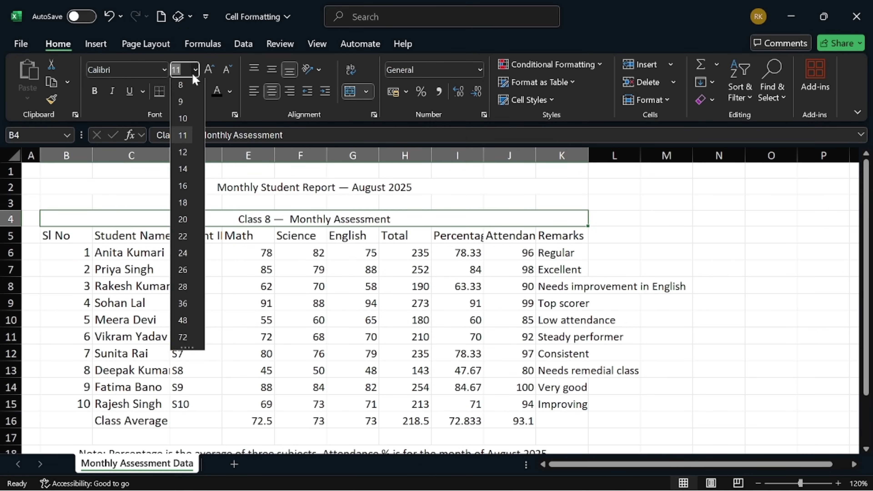
pyautogui.write('14')
pyautogui.press('Return')
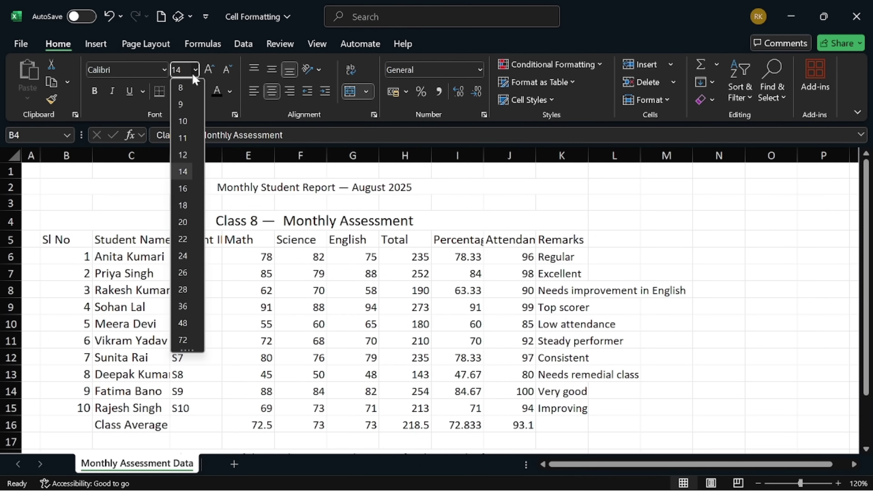
# Step: Set the font size of the "Monthly Student Report — August 2025" title in row 2 to 16
pyautogui.press('Up')
pyautogui.press('Up')
pyautogui.click(195, 78)
pyautogui.write('16')
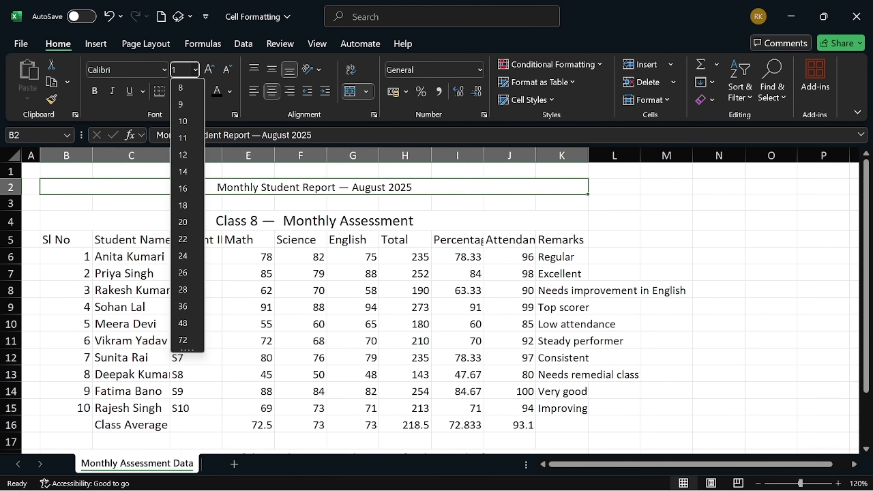
pyautogui.press('Return')
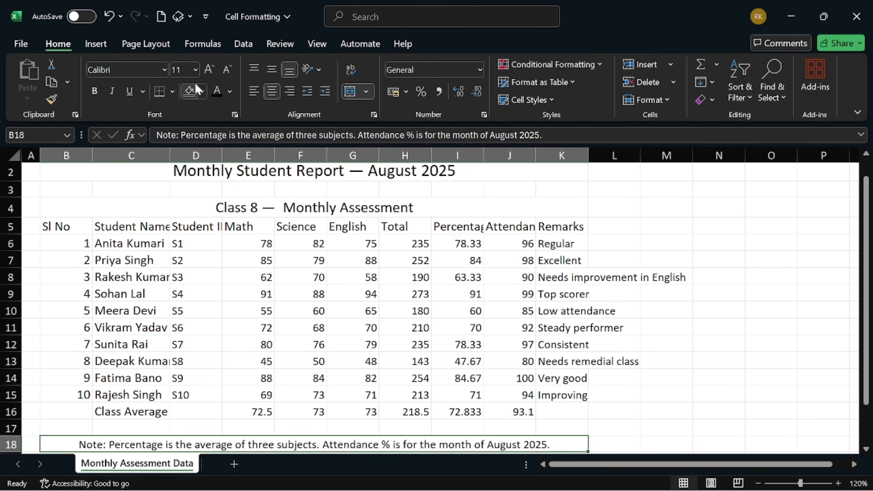
# Step: Set the font size of the note in row 18 to 9
pyautogui.click(196, 77)
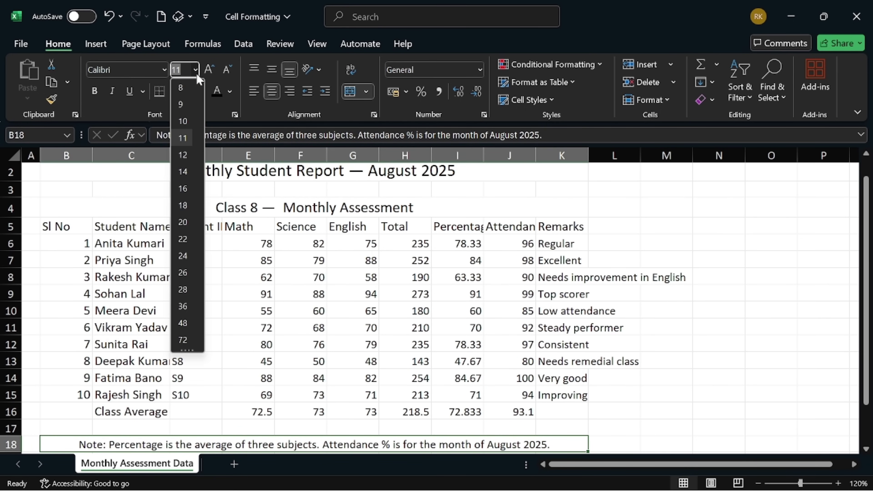
pyautogui.write('9')
pyautogui.press('Return')
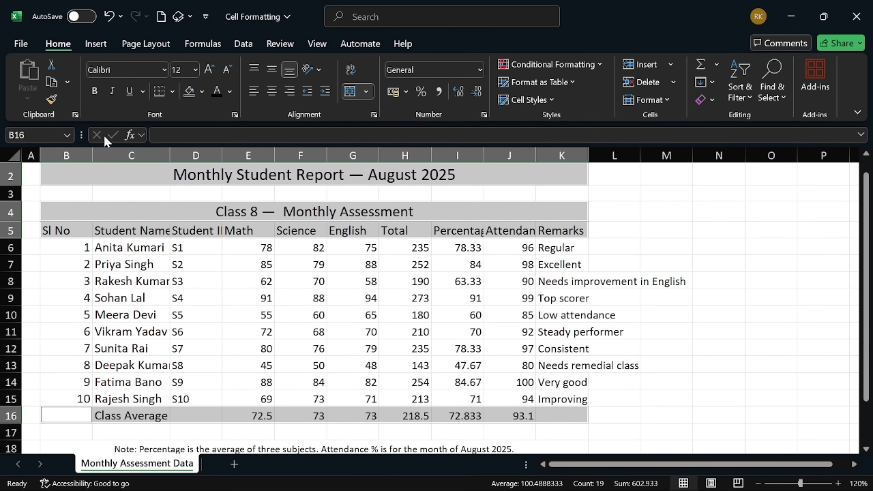
# Step: Make the row 2 title, row 4 heading, header row B5:K5 and Class Average row B16:K16 bold, and italicize the note in row 18
pyautogui.click(94, 91)
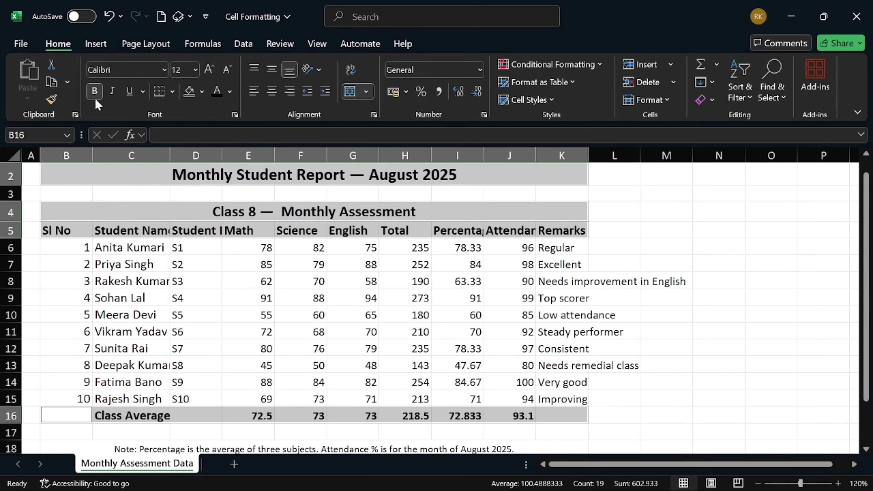
pyautogui.press('Down')
pyautogui.press('Down')
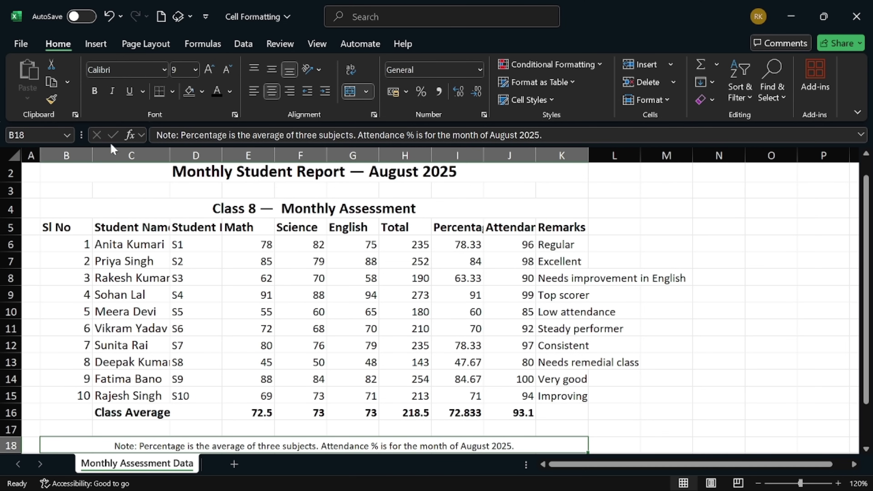
pyautogui.click(114, 98)
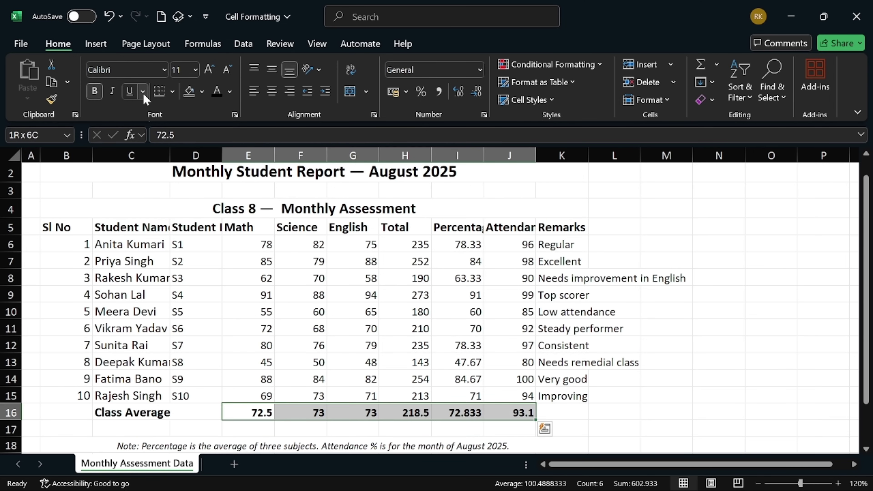
# Step: Apply a double underline to the class average figures in E16:J16
pyautogui.click(142, 91)
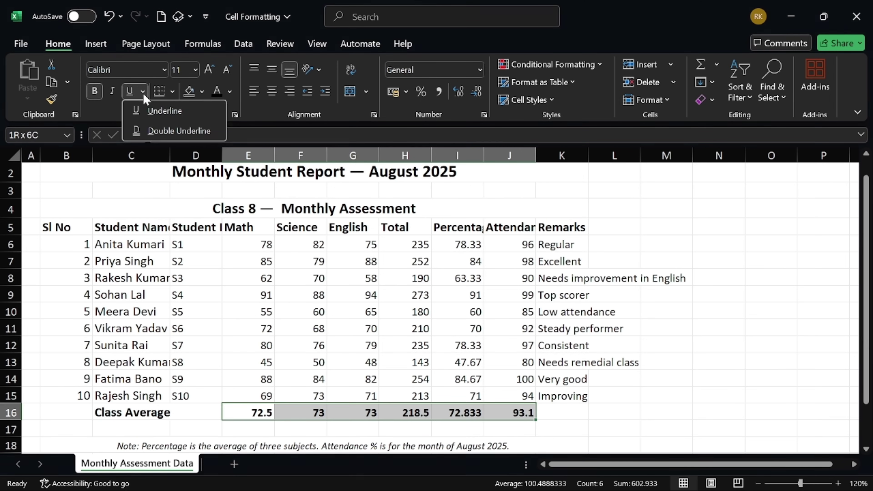
pyautogui.click(156, 130)
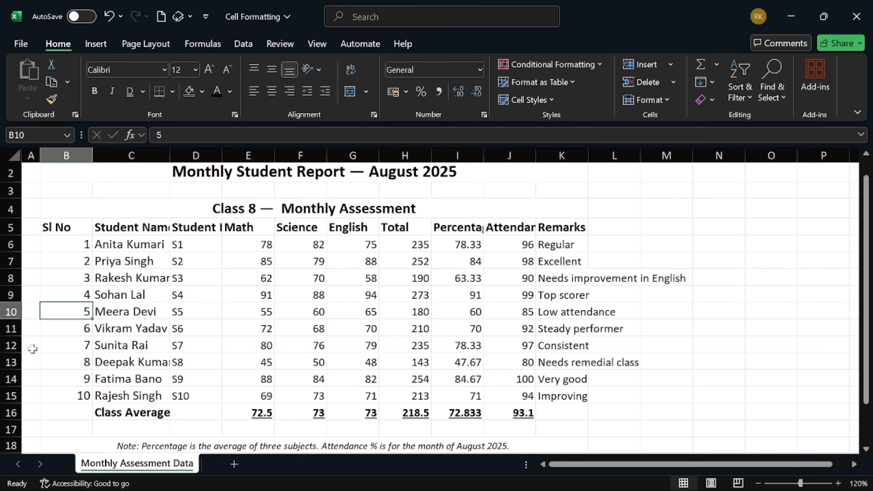
# Step: Apply strikethrough to the student record in B10:K10 and open the detailed font settings
pyautogui.hotkey('ctrl', 'shift', 'Right')
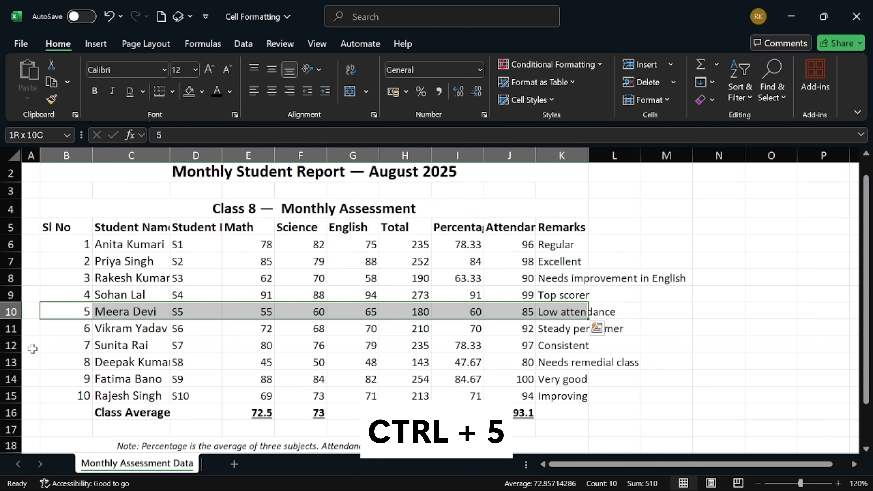
pyautogui.hotkey('ctrl', '5')
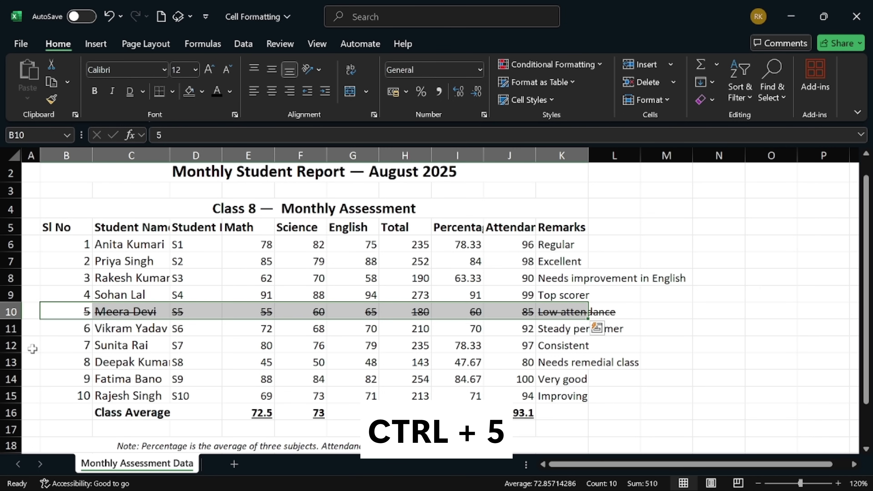
pyautogui.click(235, 115)
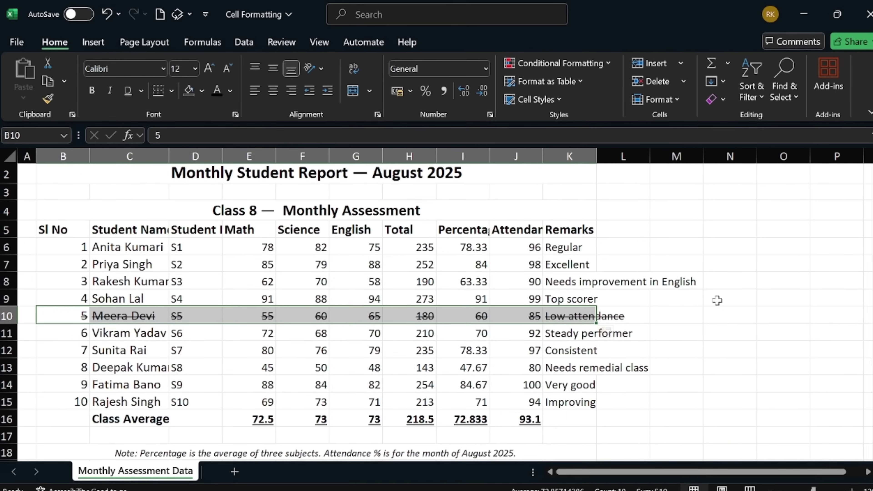
# Step: Try the All Borders option on the table B5:K16 and undo it
pyautogui.moveTo(45, 236); pyautogui.dragTo(590, 435)
pyautogui.click(169, 90)
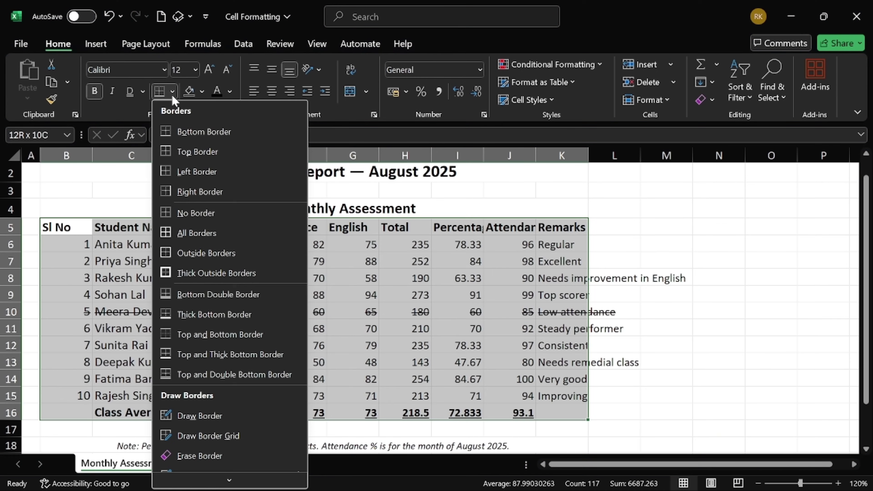
pyautogui.click(181, 229)
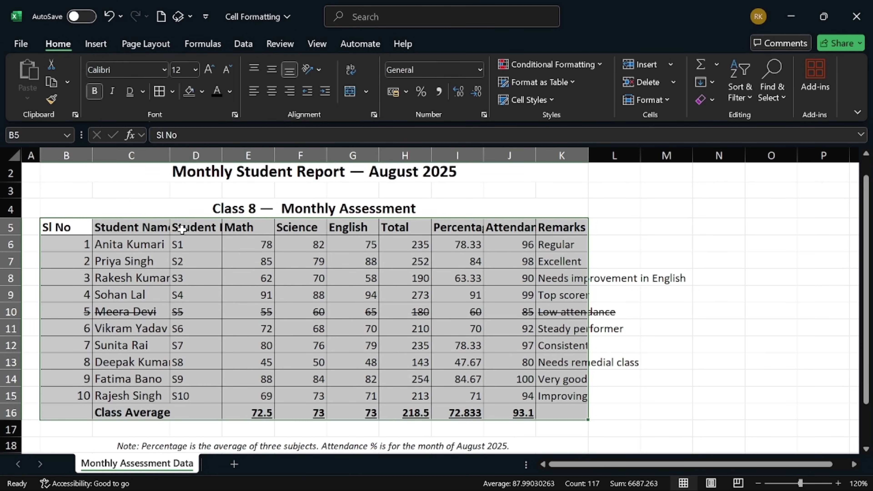
pyautogui.click(182, 230)
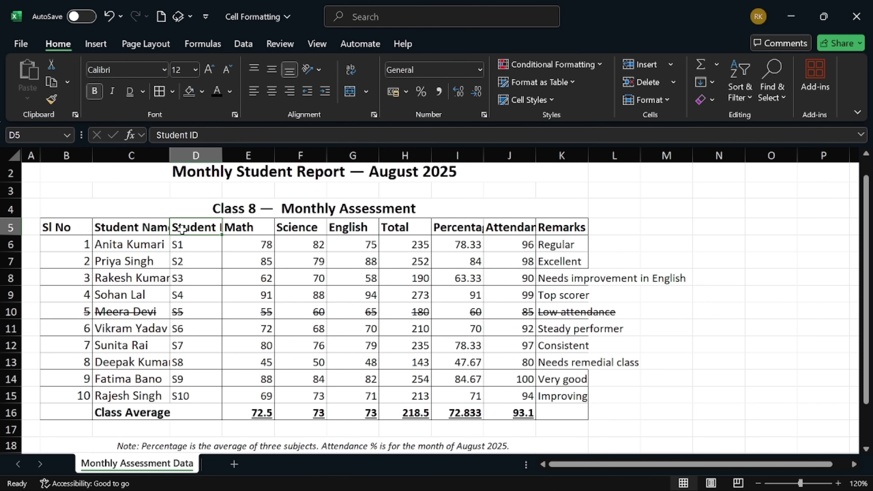
pyautogui.hotkey('ctrl', 'z')
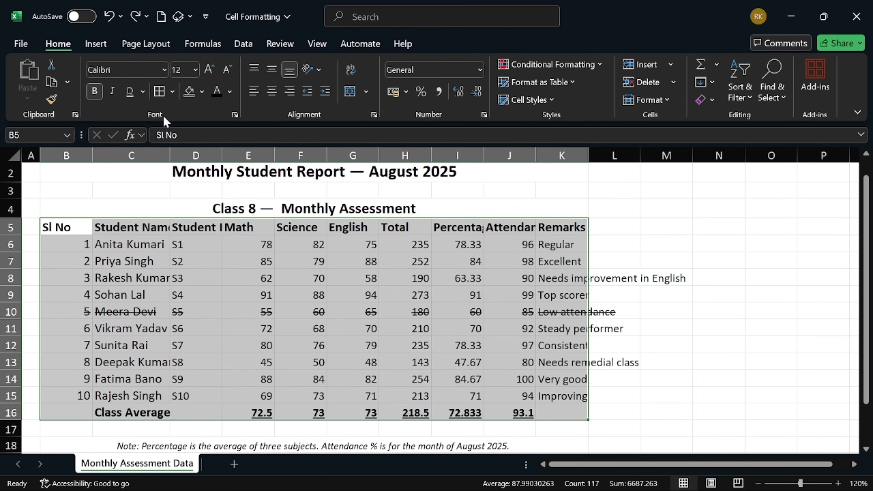
# Step: Apply thin grey borders to all outside and inside edges of the table B5:K16
pyautogui.click(173, 91)
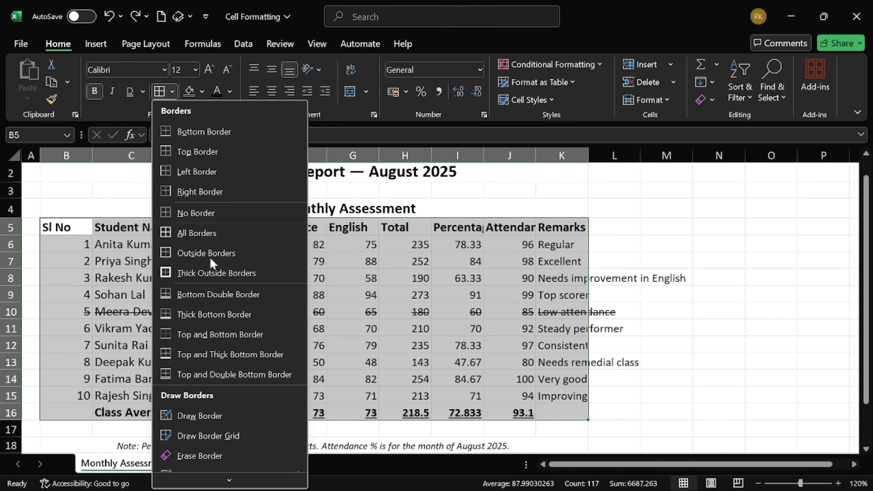
pyautogui.scroll(-2, 224, 354)
pyautogui.click(204, 477)
pyautogui.click(206, 253)
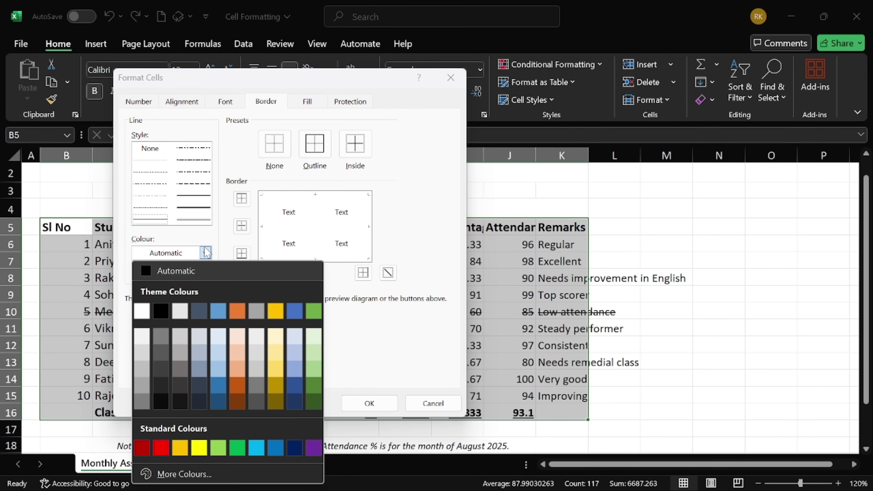
pyautogui.click(142, 386)
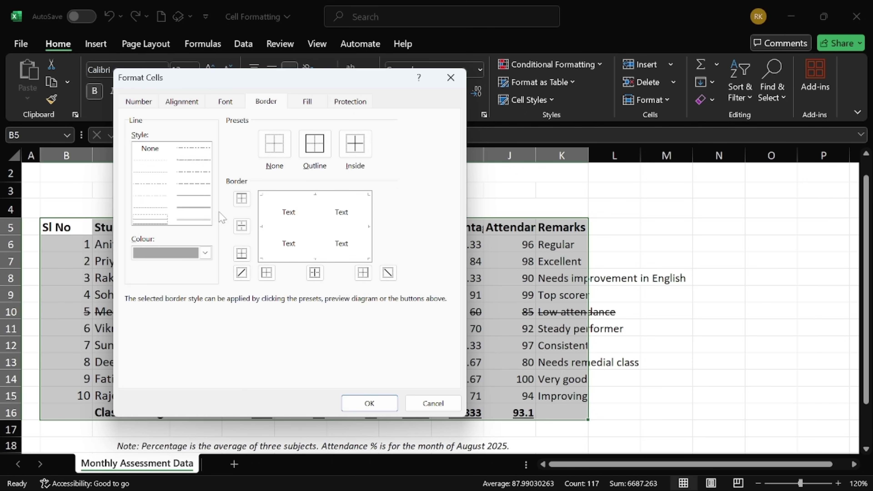
pyautogui.click(241, 201)
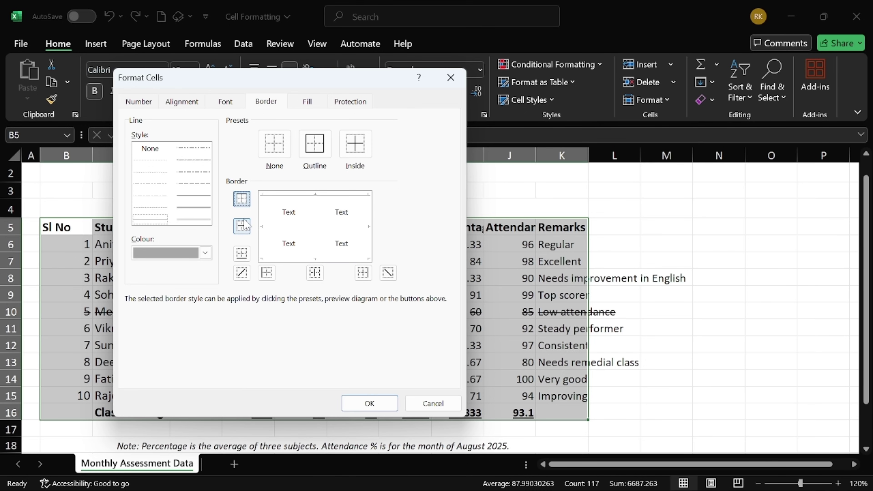
pyautogui.click(242, 226)
pyautogui.click(241, 254)
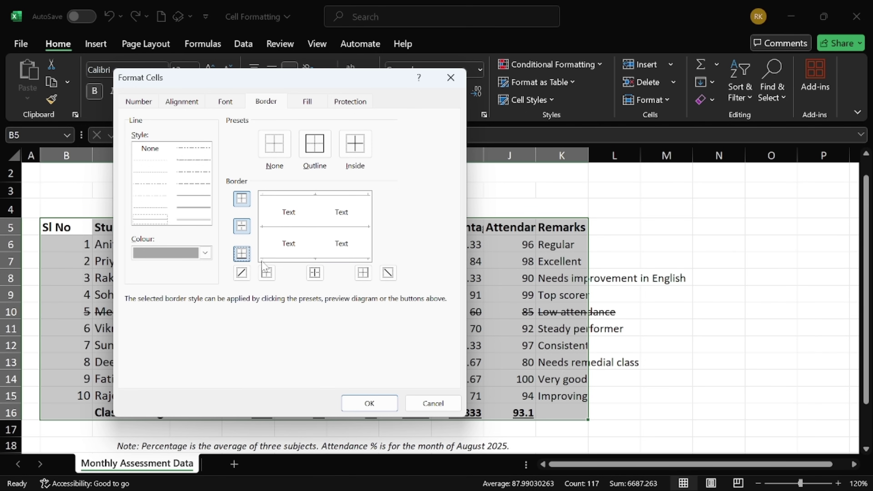
pyautogui.click(267, 272)
pyautogui.click(315, 273)
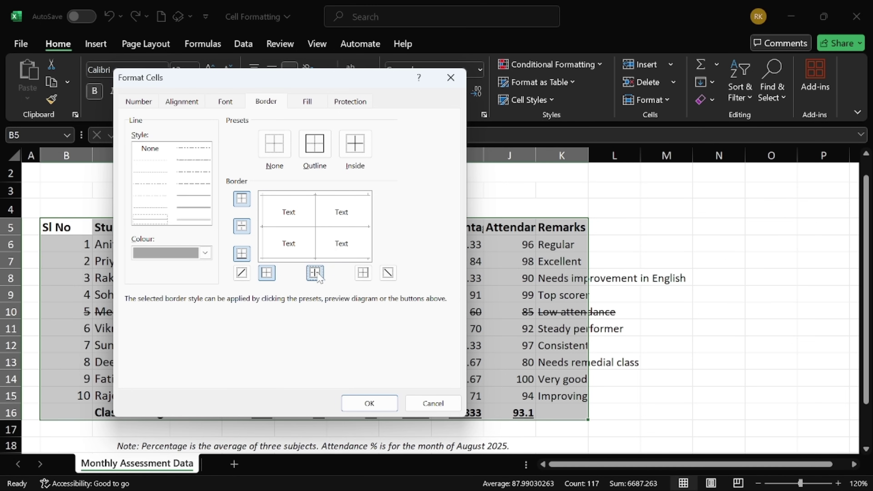
pyautogui.click(362, 272)
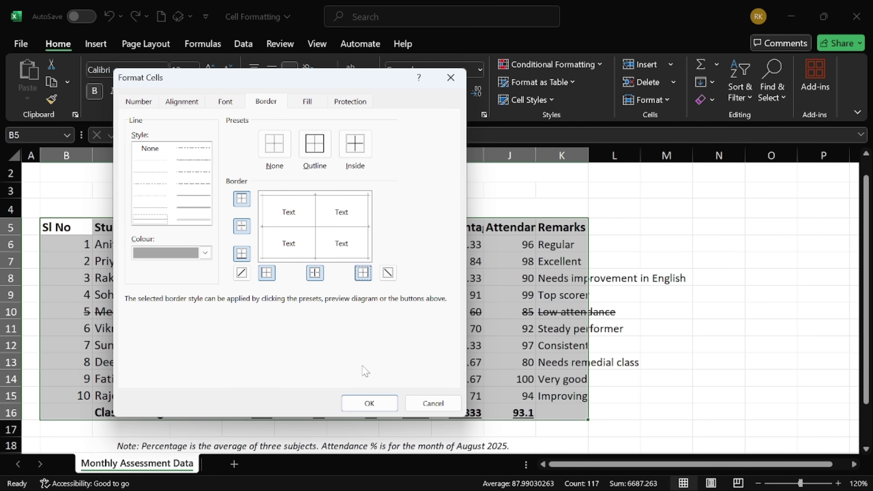
pyautogui.click(366, 404)
# Step: Add a thick grey bottom border to the report title in row 2 and the class heading in row 4
pyautogui.click(127, 209)
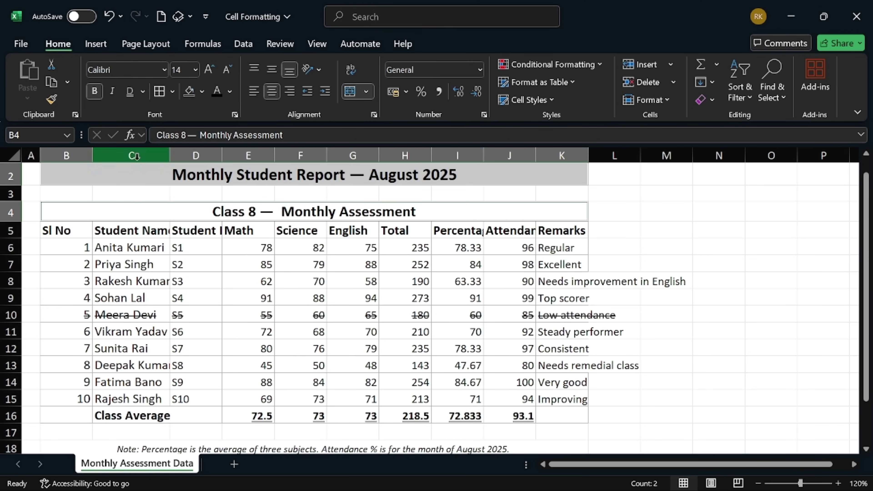
pyautogui.click(172, 91)
pyautogui.scroll(-1, 221, 390)
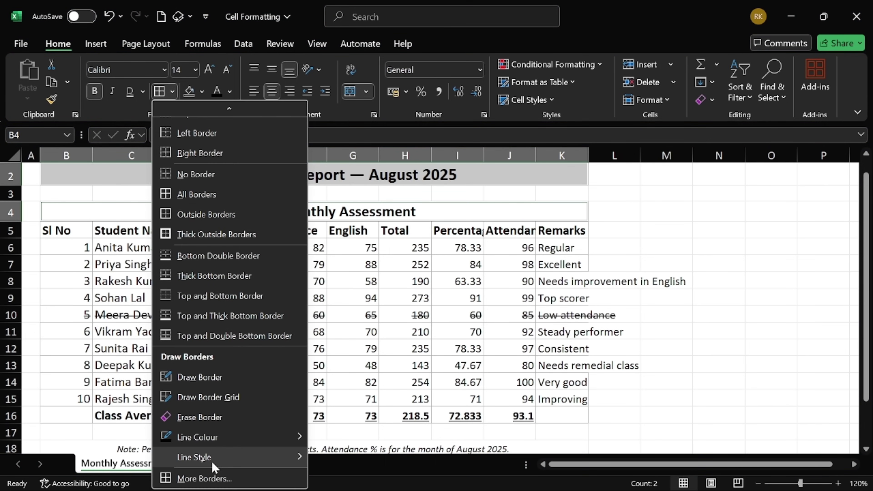
pyautogui.click(207, 476)
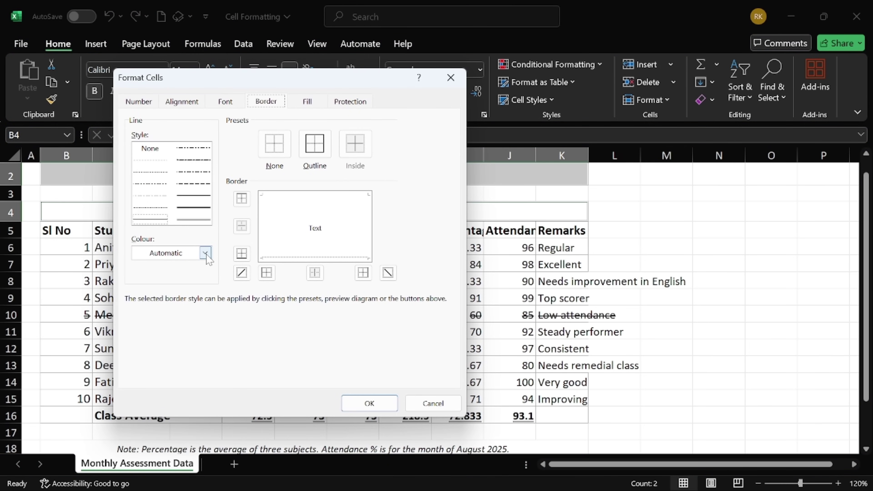
pyautogui.click(206, 253)
pyautogui.click(145, 384)
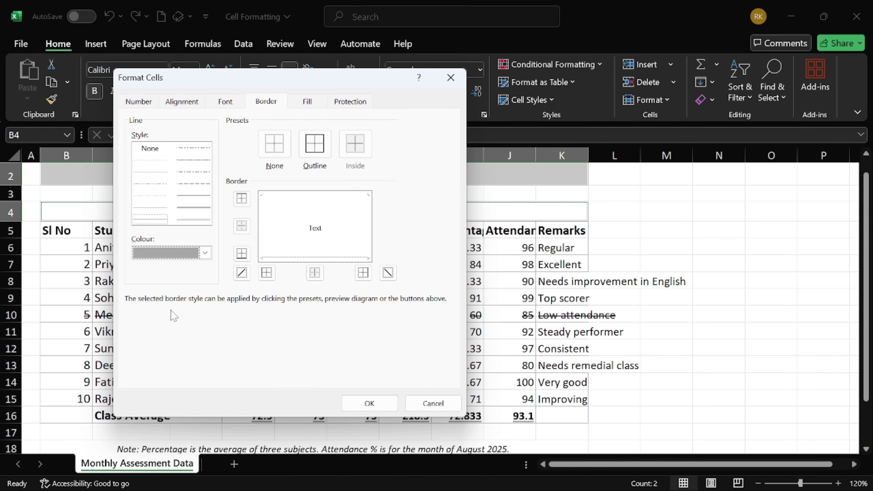
pyautogui.click(192, 208)
pyautogui.click(241, 253)
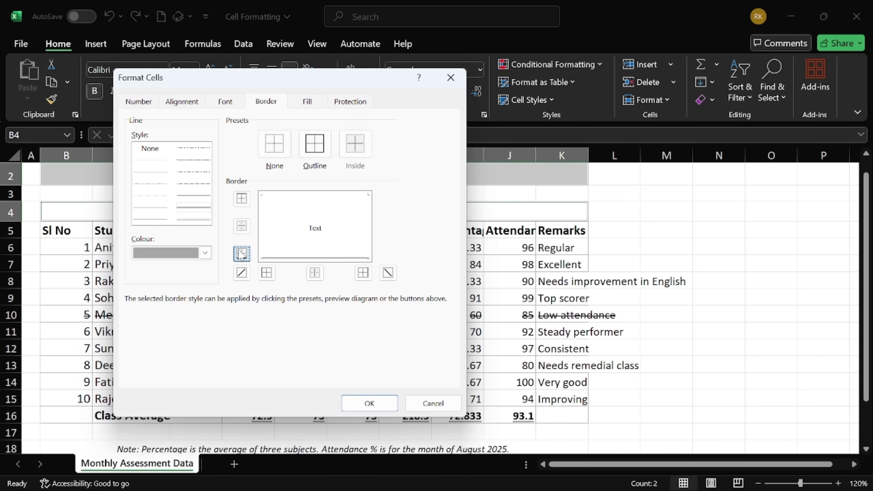
pyautogui.click(372, 406)
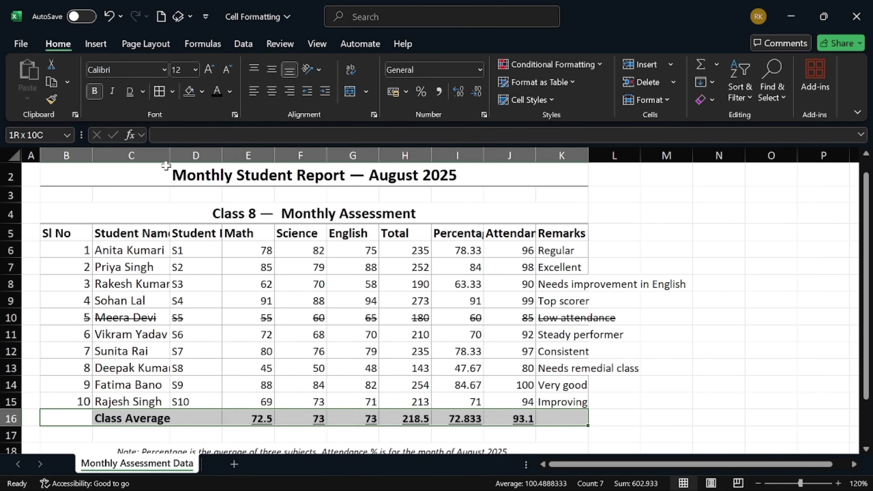
# Step: Add a thick grey top border to the Class Average row B16:K16
pyautogui.click(172, 91)
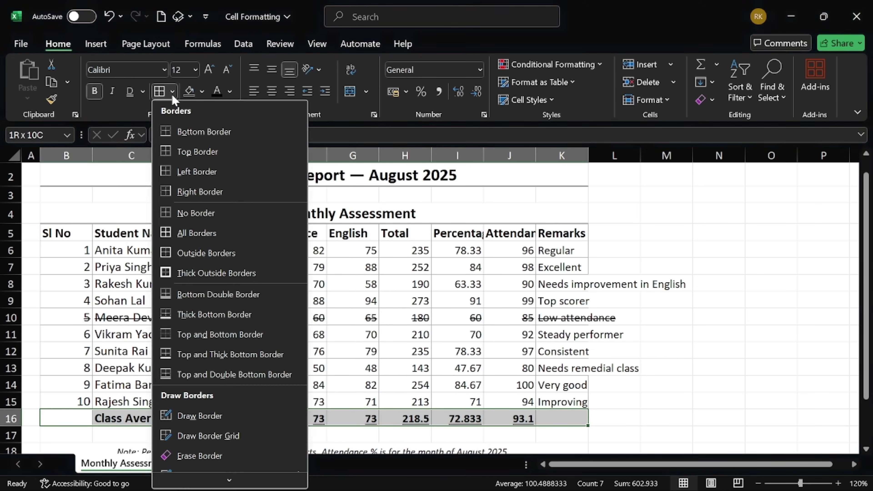
pyautogui.scroll(-1, 209, 394)
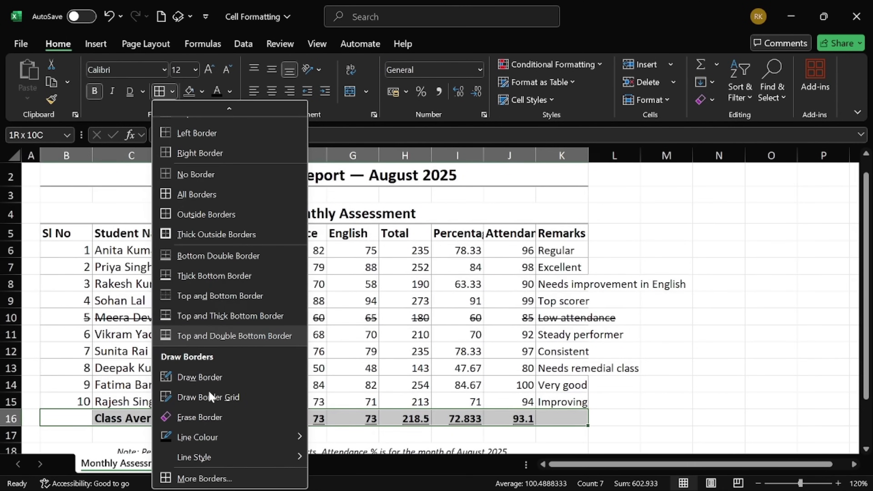
pyautogui.click(205, 478)
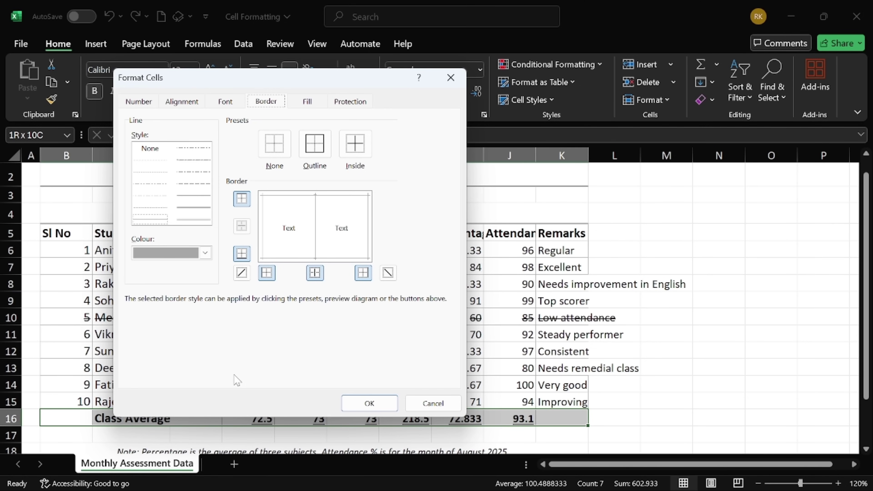
pyautogui.click(244, 206)
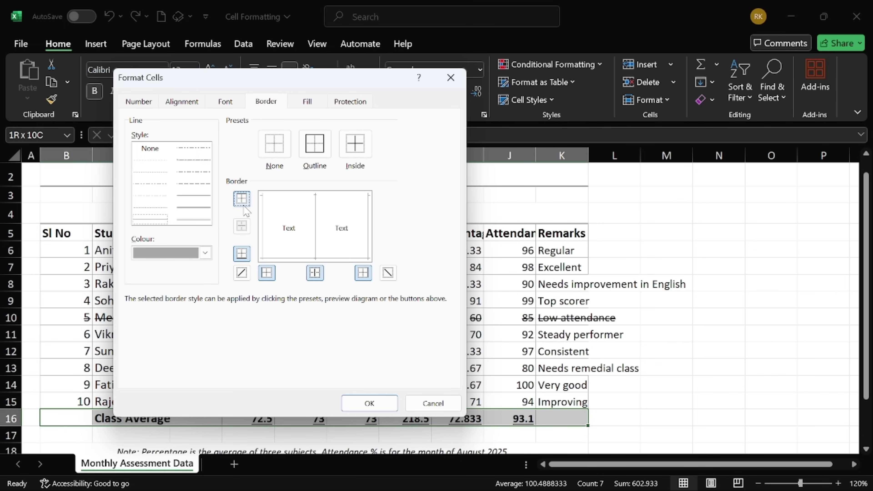
pyautogui.click(199, 208)
pyautogui.click(242, 201)
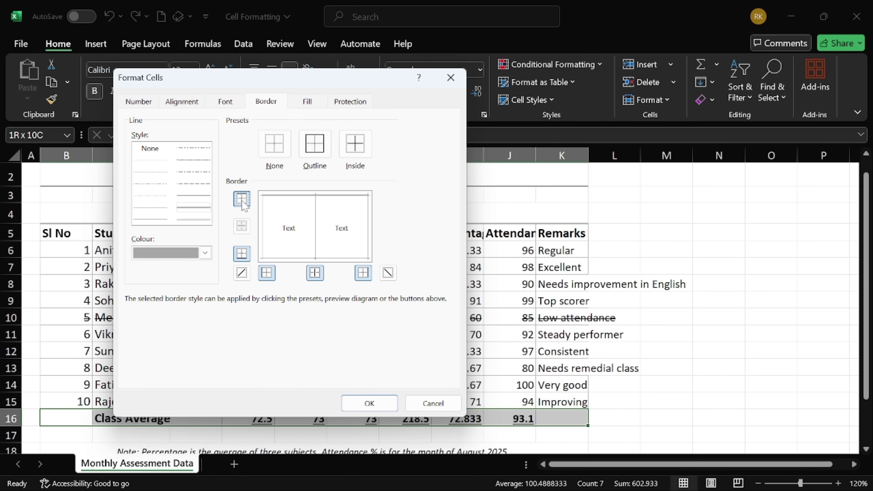
pyautogui.click(369, 403)
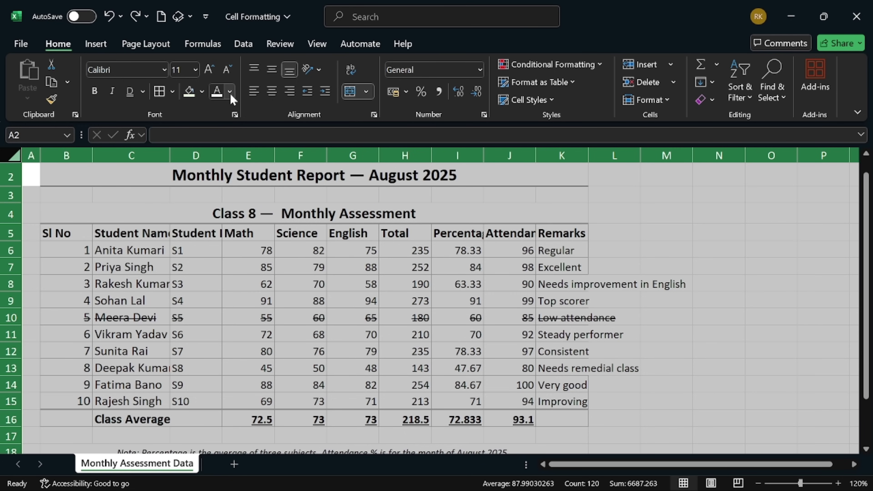
# Step: Set the font colour of the entire sheet to a dark grey from the theme colours
pyautogui.click(229, 92)
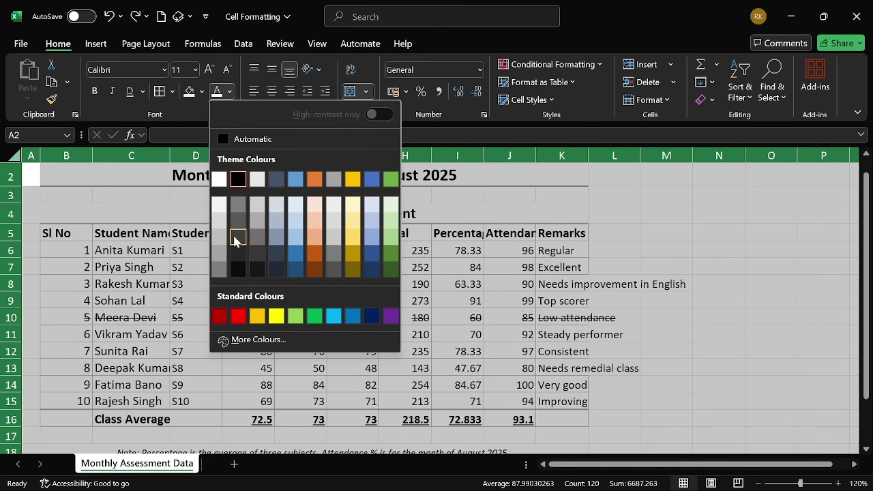
pyautogui.click(237, 253)
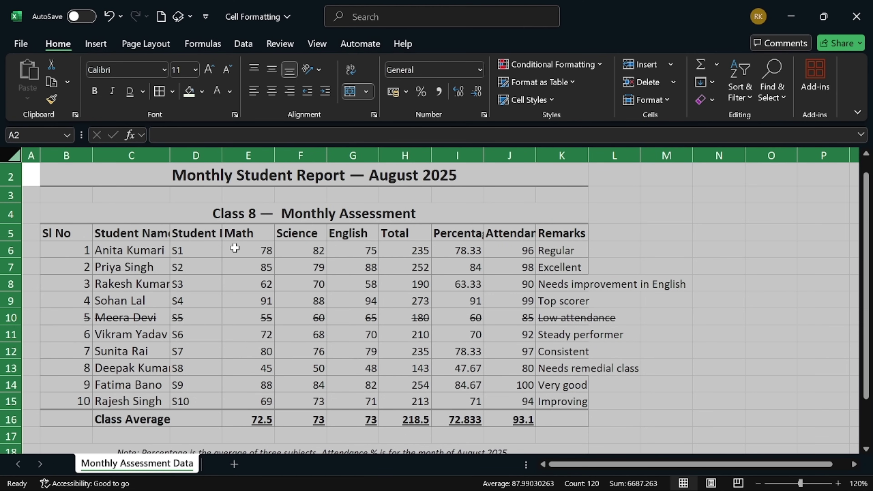
# Step: Fill the report title, the class heading and the header row B5:K5 with the lightest blue theme colour
pyautogui.click(203, 254)
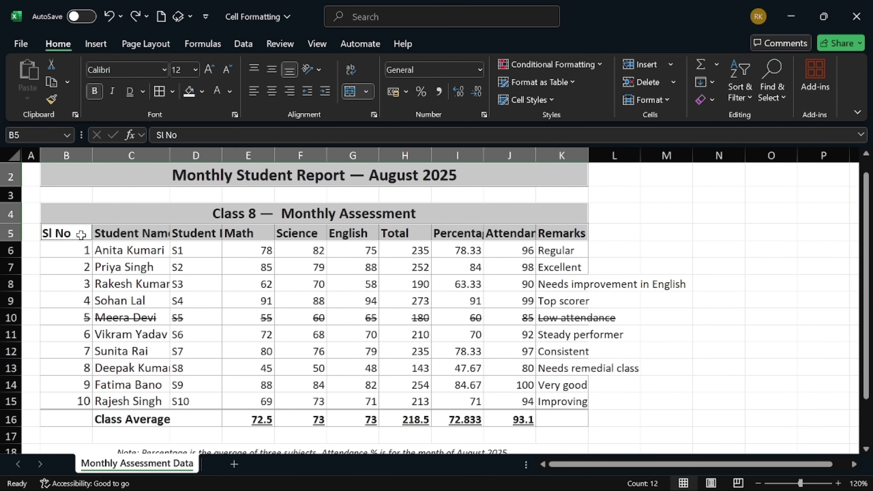
pyautogui.click(200, 98)
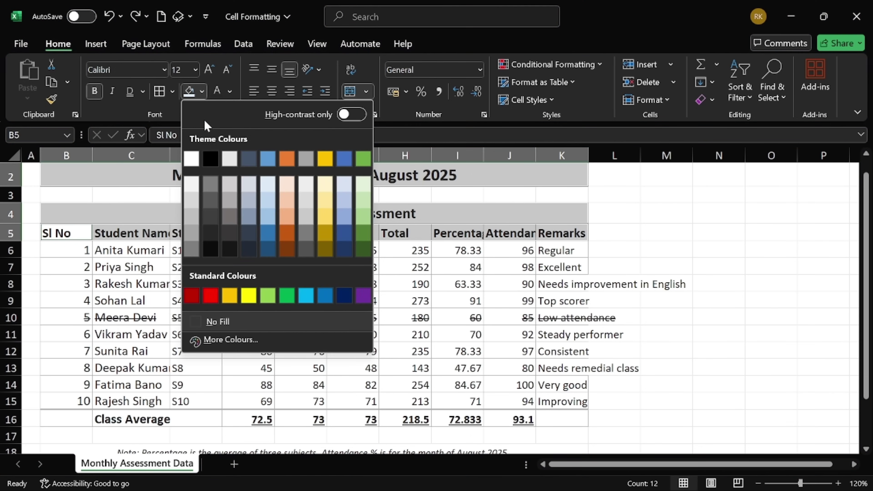
pyautogui.click(263, 183)
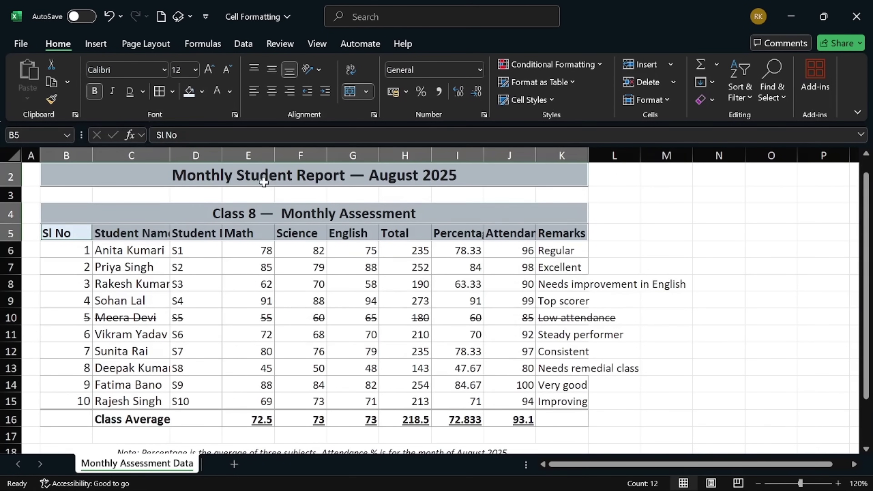
pyautogui.click(243, 268)
# Step: Format the range B5:K16 as a table with headers, using the first blue style of the Medium group
pyautogui.click(66, 233)
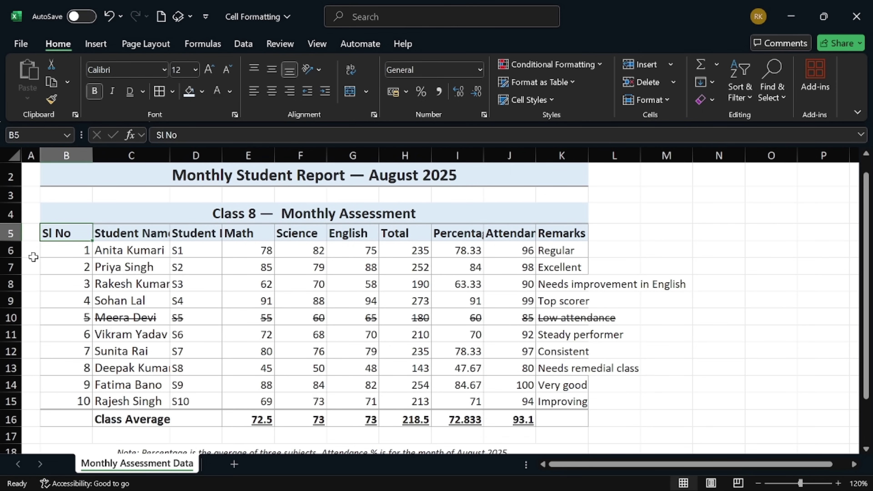
pyautogui.hotkey('ctrl', 'shift', 'Right')
pyautogui.hotkey('ctrl', 'shift', 'Down')
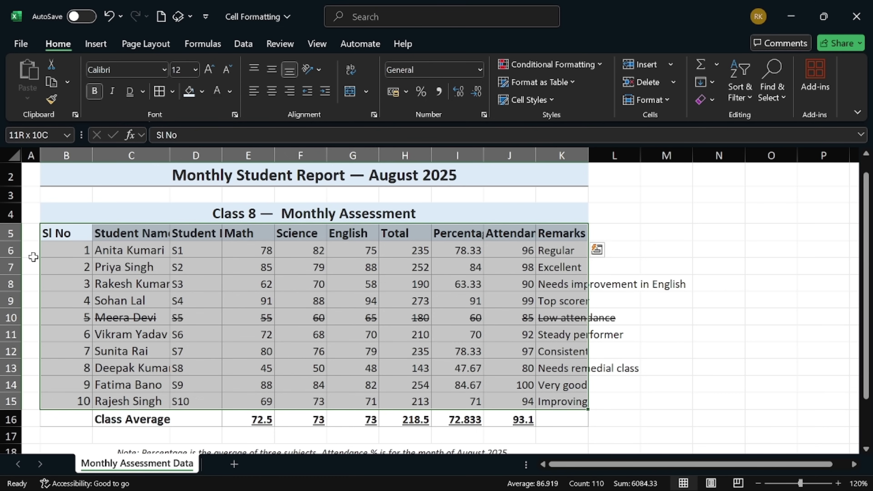
pyautogui.hotkey('shift', 'Down')
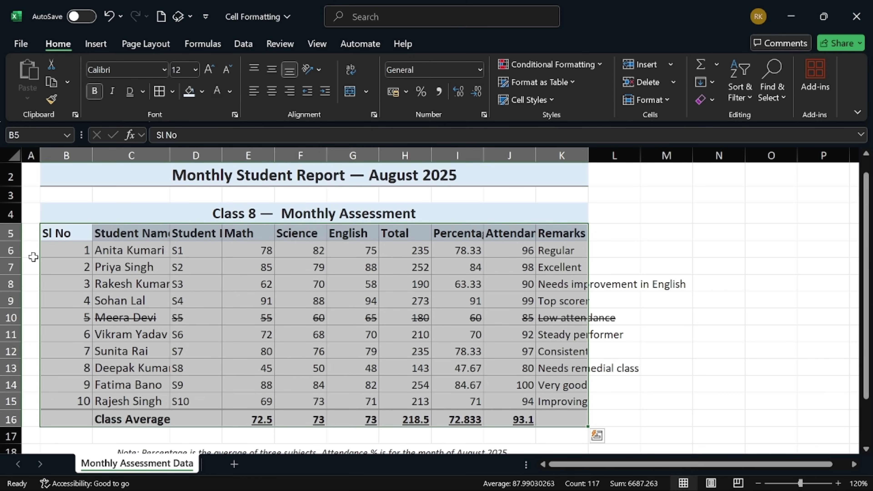
pyautogui.click(573, 83)
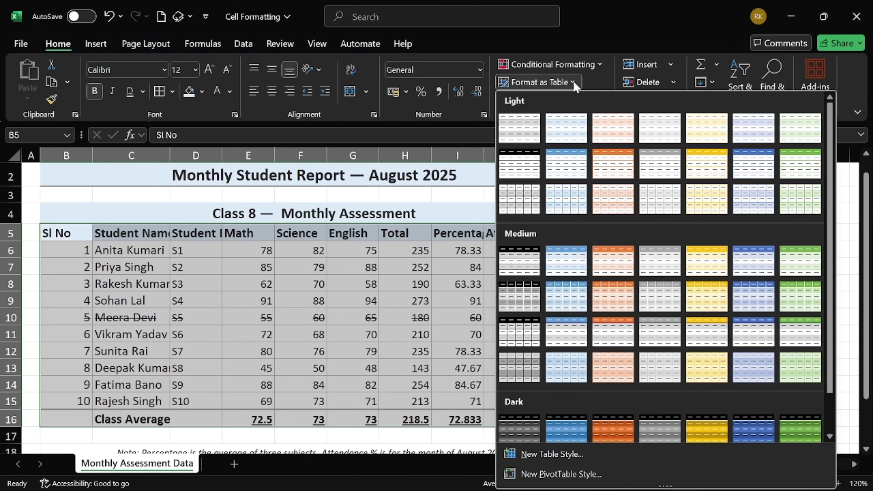
pyautogui.click(572, 263)
pyautogui.click(284, 298)
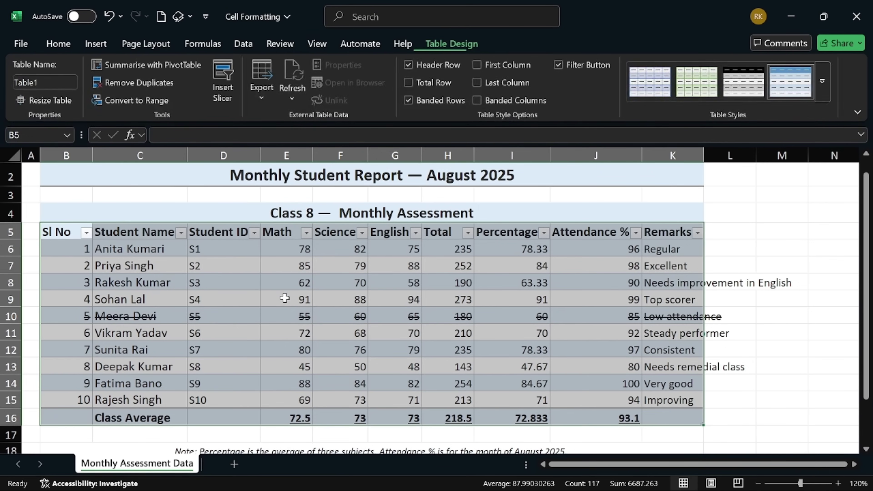
# Step: Convert the student data table back to a normal range
pyautogui.rightClick(204, 304)
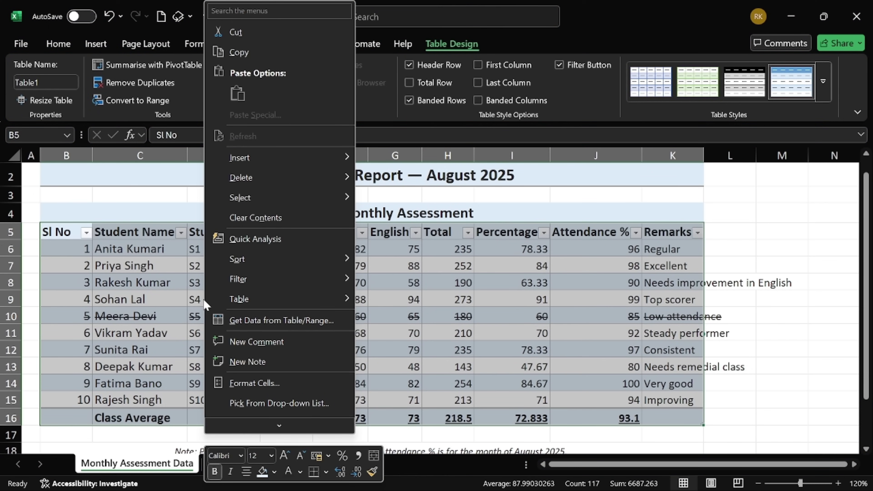
pyautogui.moveTo(227, 300)
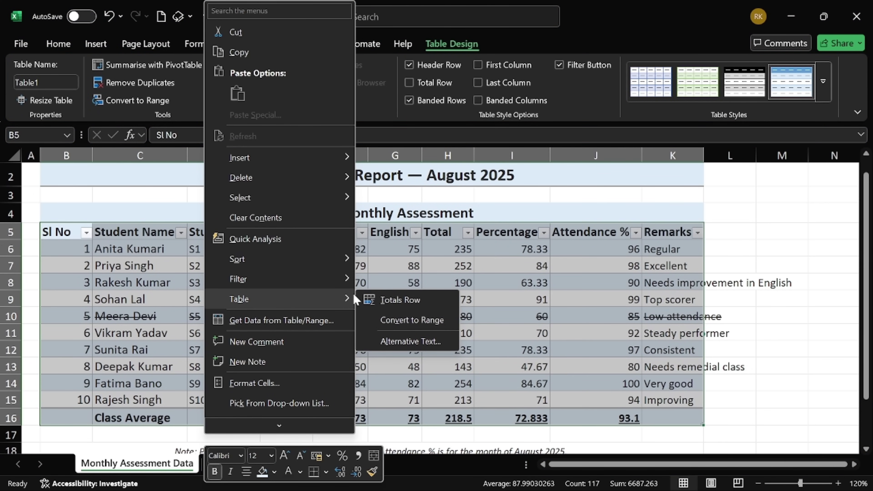
pyautogui.click(394, 316)
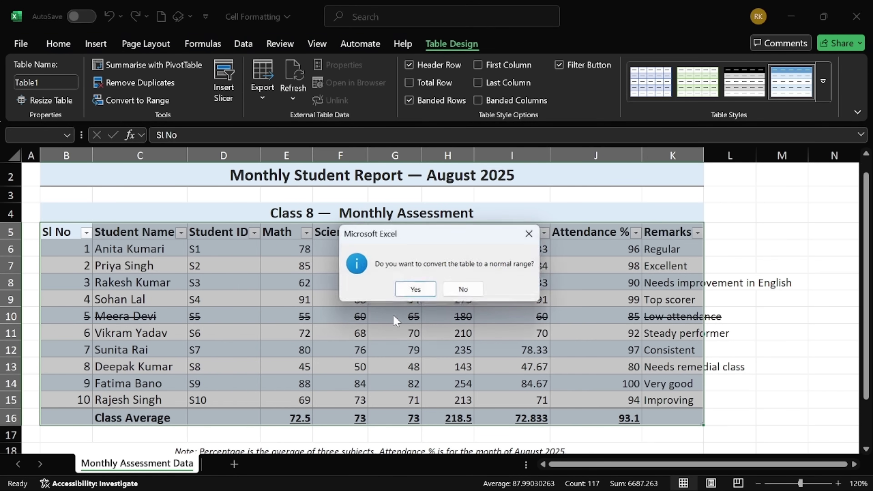
pyautogui.click(415, 294)
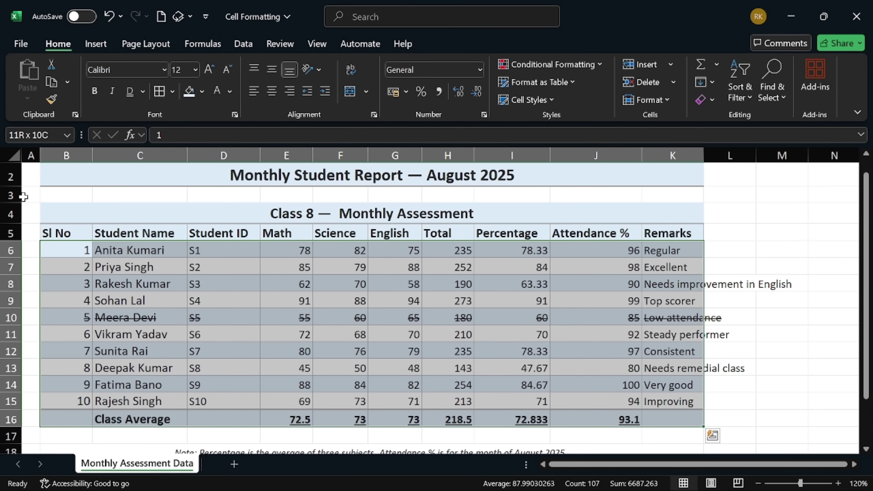
# Step: Remove the fill colour from the student data and Class Average rows B6:K16
pyautogui.click(202, 101)
pyautogui.click(220, 317)
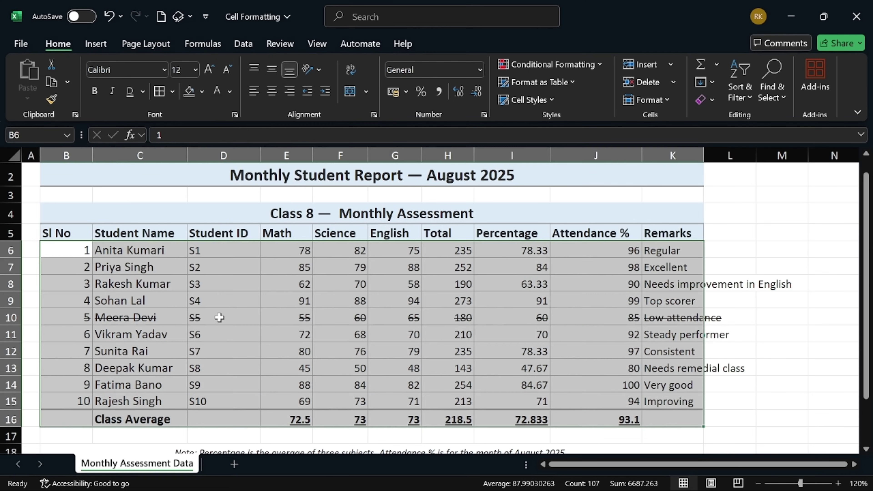
pyautogui.click(45, 356)
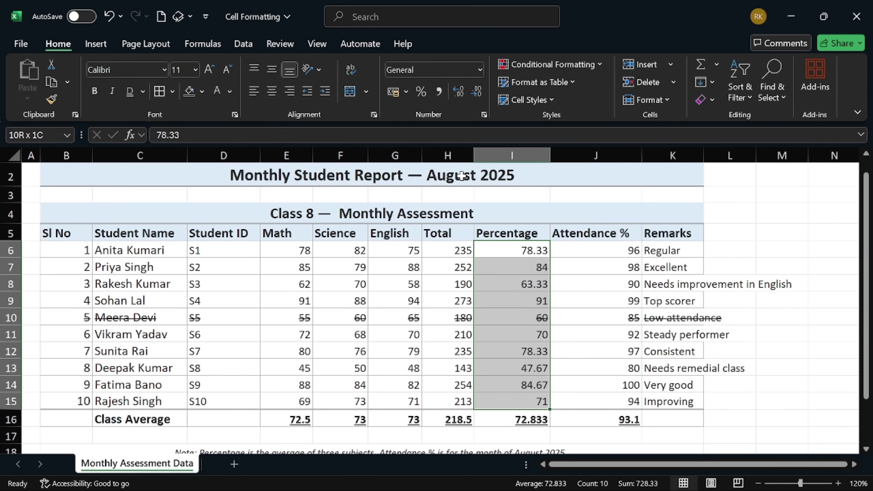
# Step: Highlight the percentages in I6:I15 that are less than 50 with Light Red Fill with Dark Red Text, using conditional formatting
pyautogui.click(600, 67)
pyautogui.moveTo(588, 89)
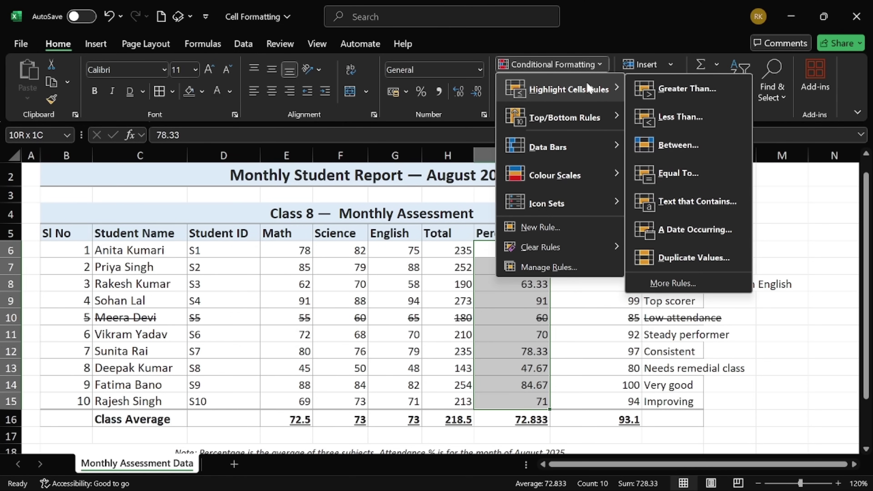
pyautogui.click(670, 113)
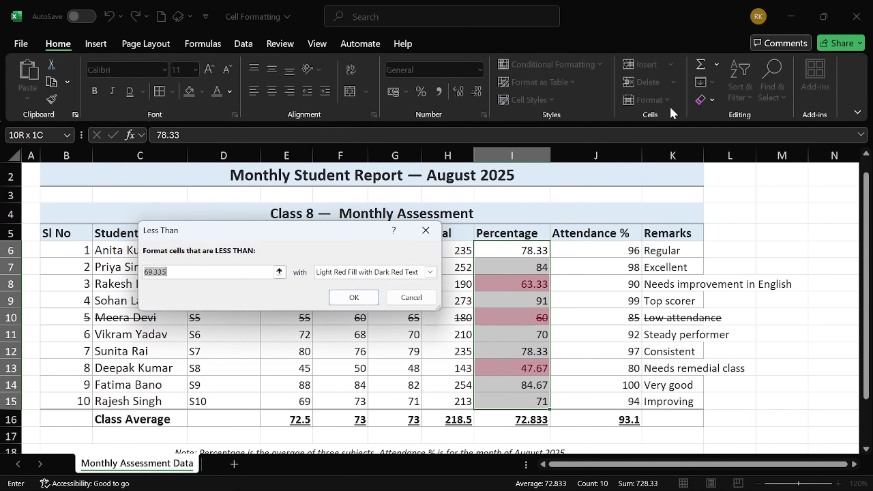
pyautogui.write('5')
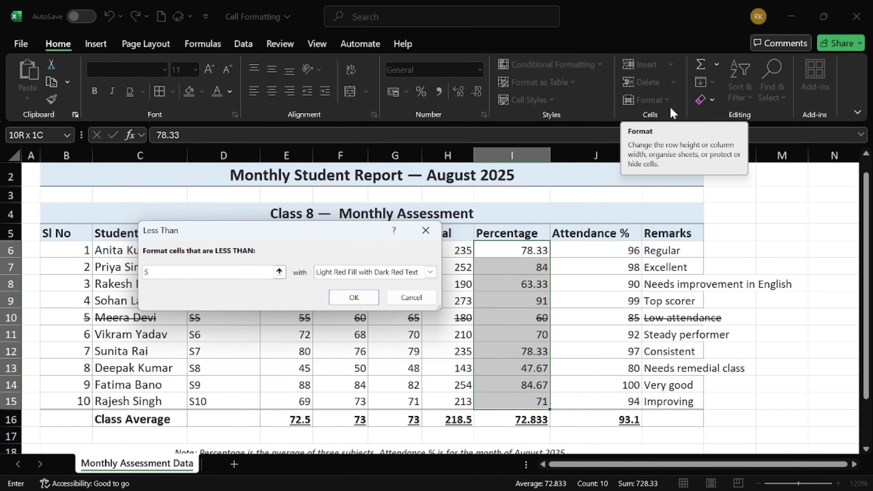
pyautogui.write('0')
pyautogui.press('Return')
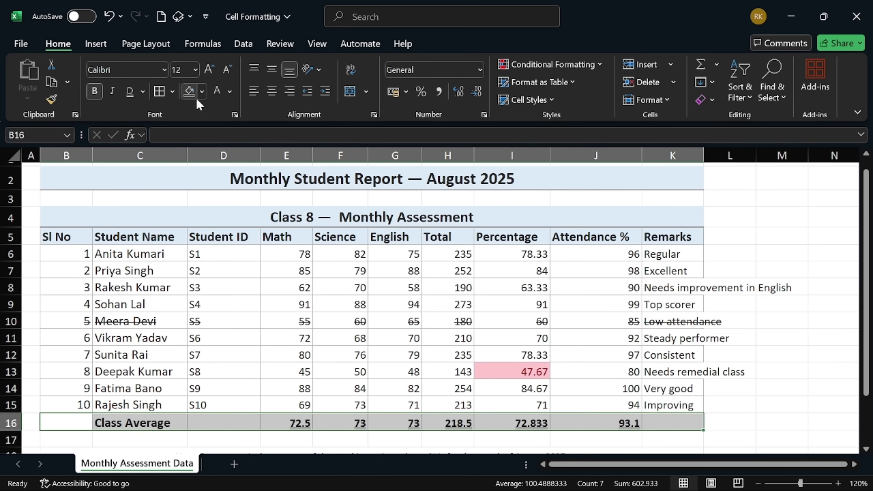
# Step: Fill the Class Average row B16:K16 with the second-lightest blue theme colour
pyautogui.click(201, 90)
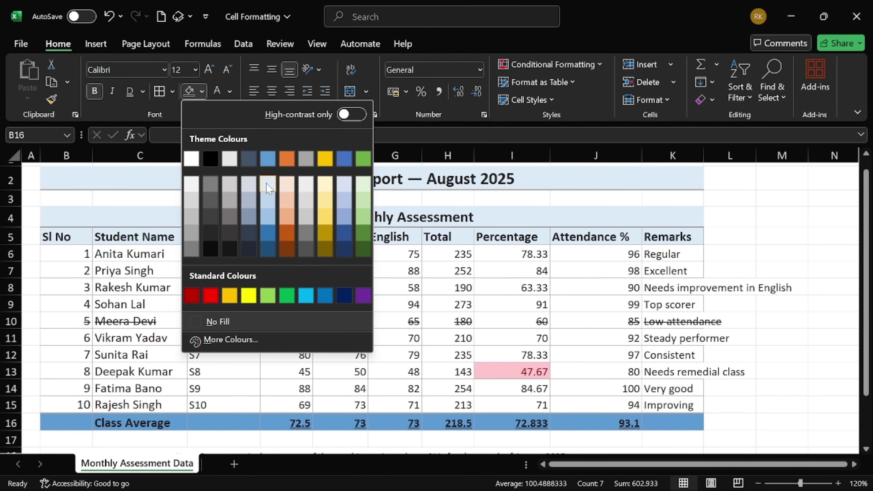
pyautogui.click(266, 202)
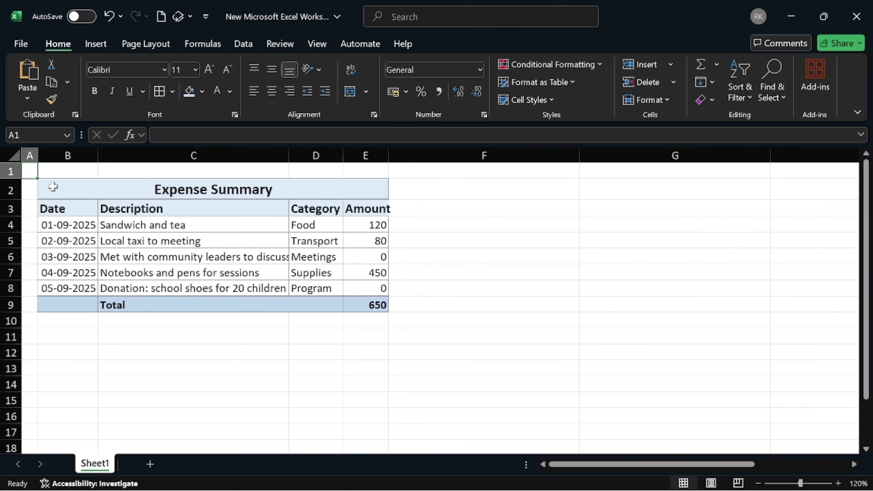
# Step: Wrap the text in the whole Expense Summary table B2:E9
pyautogui.click(53, 186)
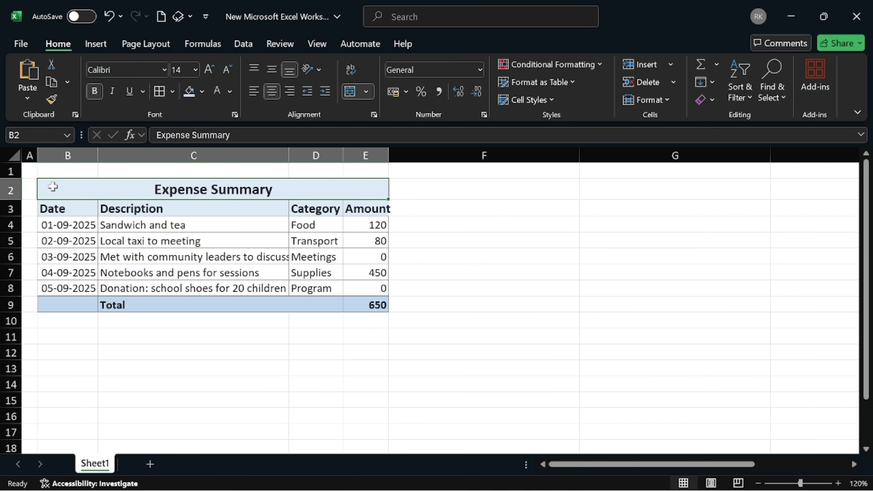
pyautogui.hotkey('ctrl', 'a')
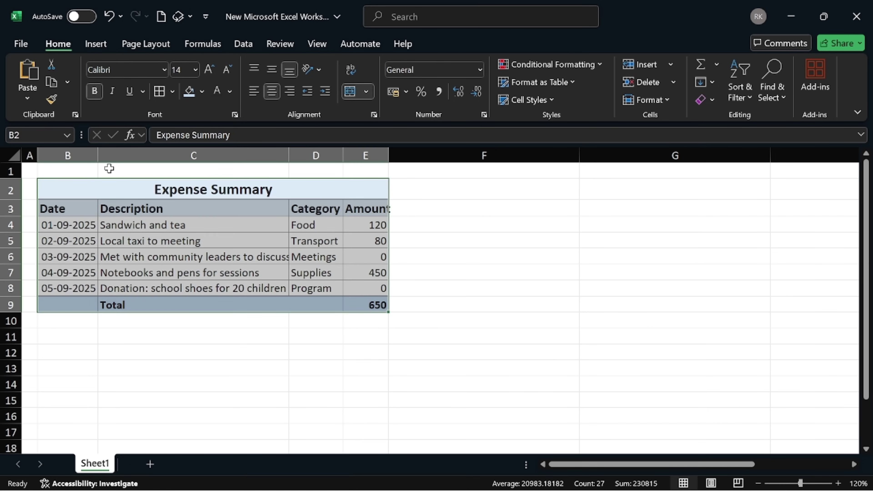
pyautogui.click(351, 70)
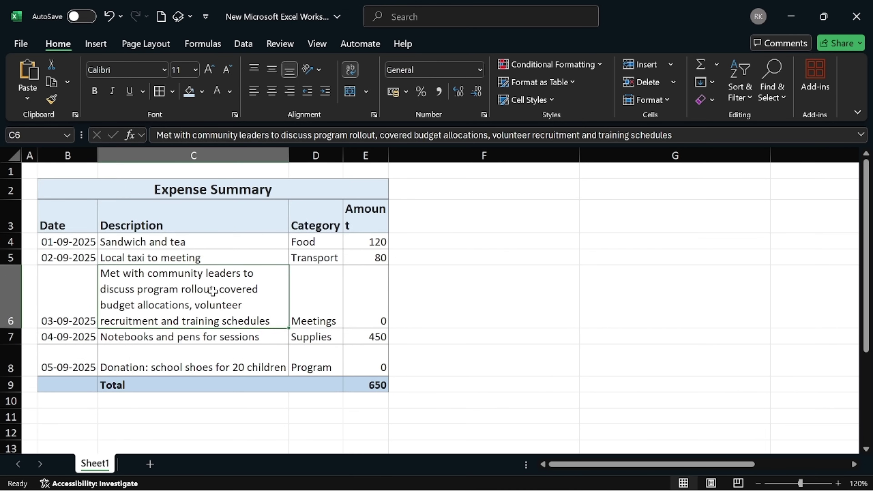
# Step: Replace the long meeting description in cell C6 with "Community meeting for program roll-out"
pyautogui.doubleClick(213, 290)
pyautogui.hotkey('ctrl', 'a')
pyautogui.press('BackSpace')
pyautogui.write('Commu')
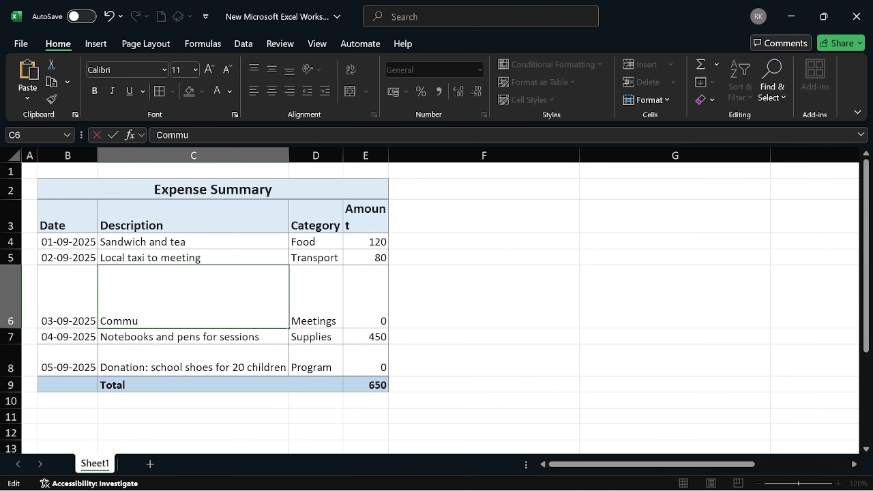
pyautogui.write('nity meeting fo')
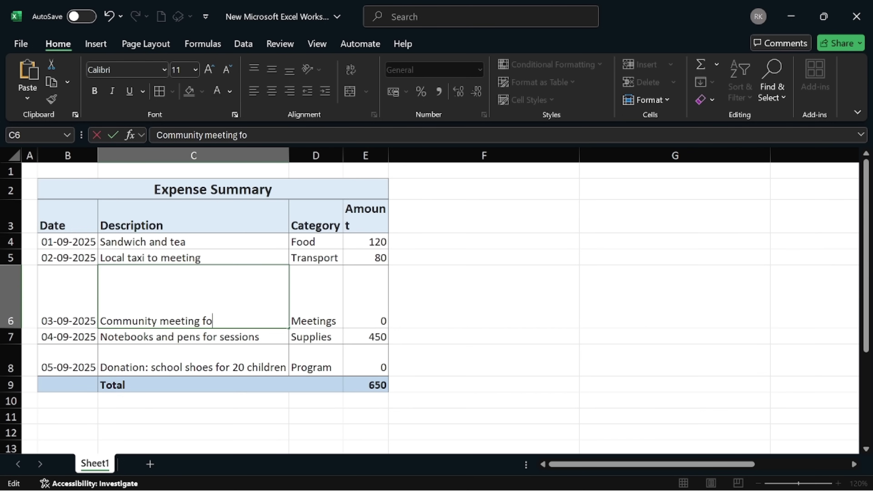
pyautogui.write('r program roll')
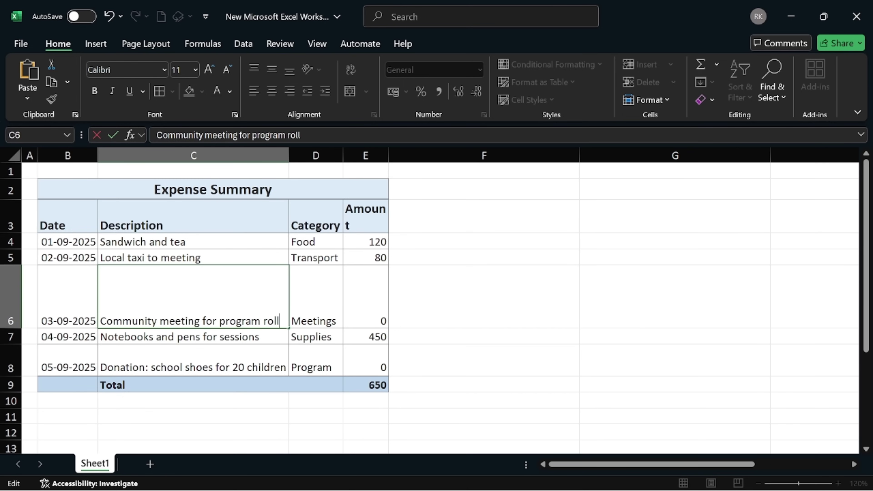
pyautogui.write('-out')
pyautogui.hotkey('ctrl', 'Return')
# Step: Add a note to cell C6 containing the original long description of the meeting with community leaders
pyautogui.rightClick(248, 288)
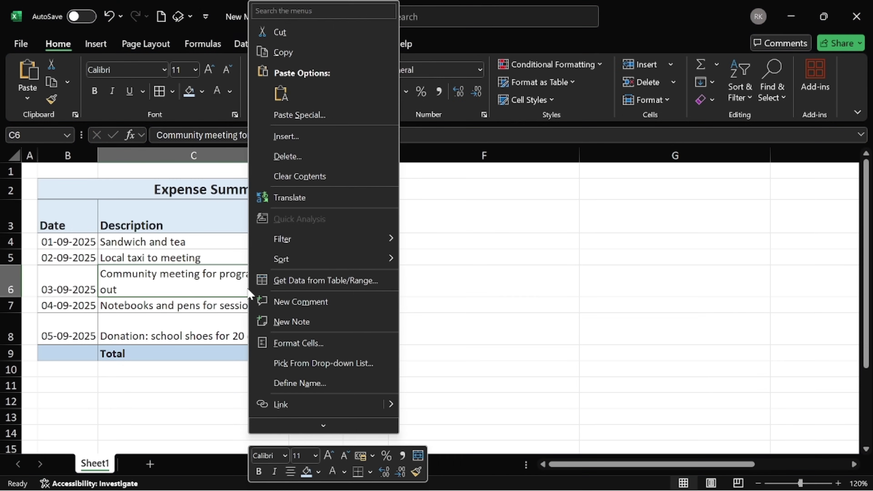
pyautogui.click(292, 321)
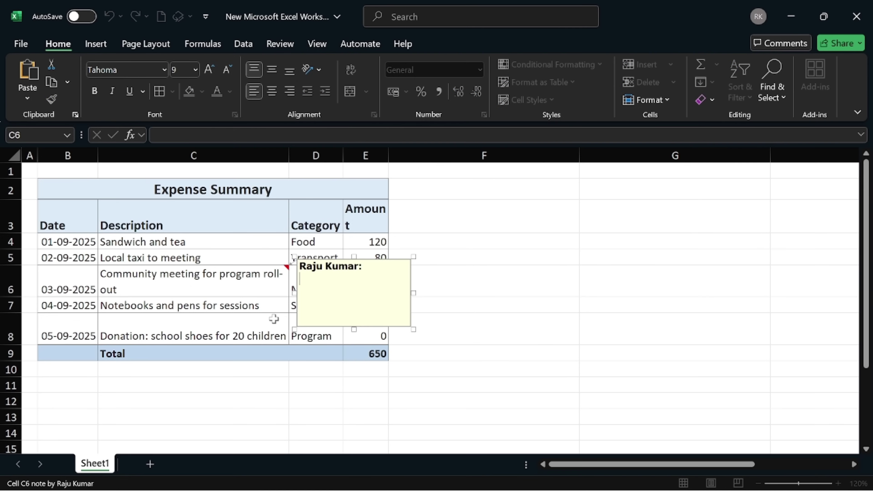
pyautogui.hotkey('ctrl', 'v')
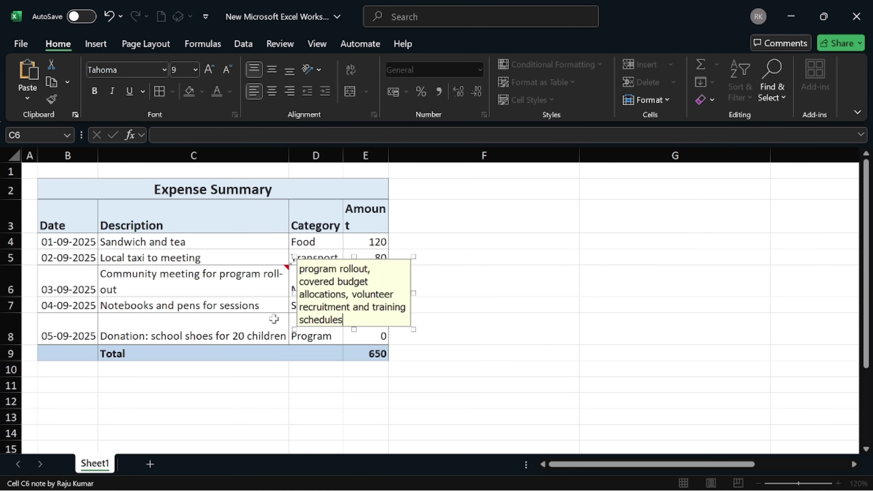
pyautogui.click(274, 319)
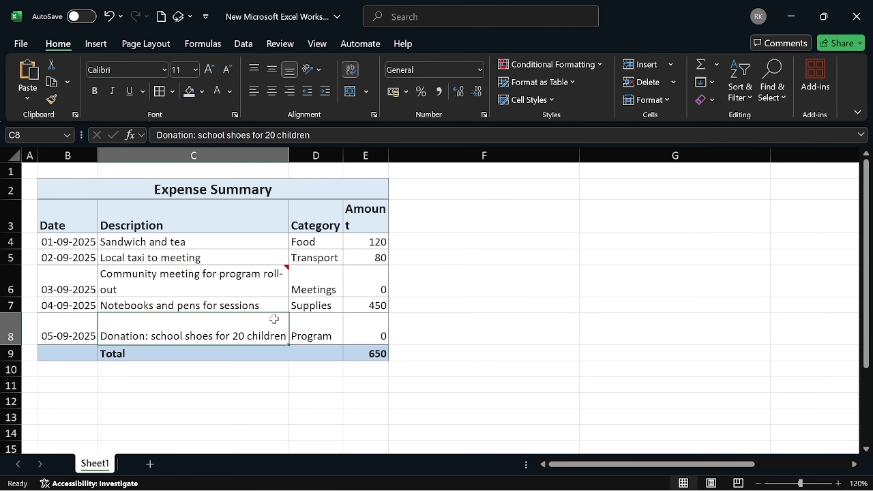
# Step: Turn off text wrapping for the whole Expense Summary table B2:E9
pyautogui.click(51, 187)
pyautogui.hotkey('ctrl', 'a')
pyautogui.click(350, 69)
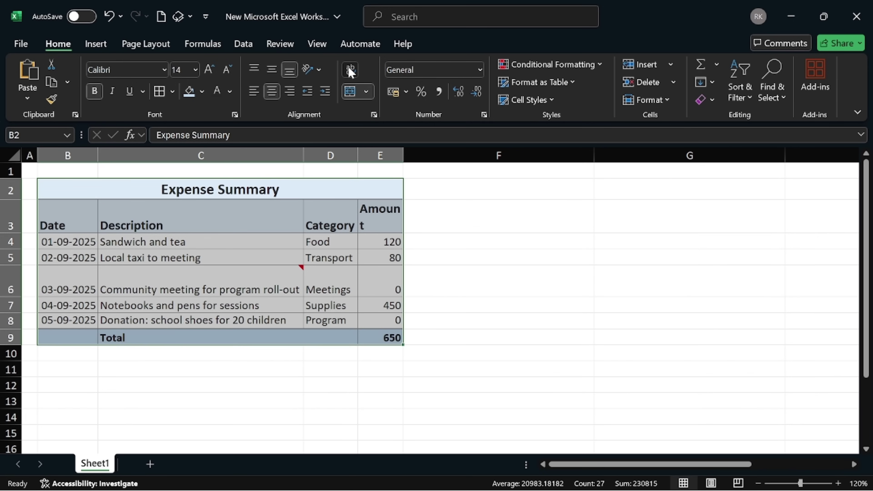
pyautogui.click(428, 191)
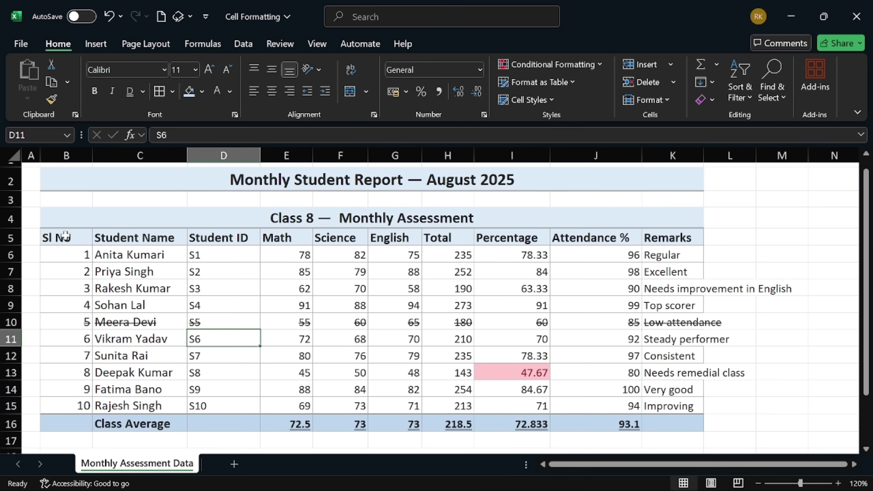
# Step: Set the width of the Sl No column B to 5
pyautogui.click(65, 235)
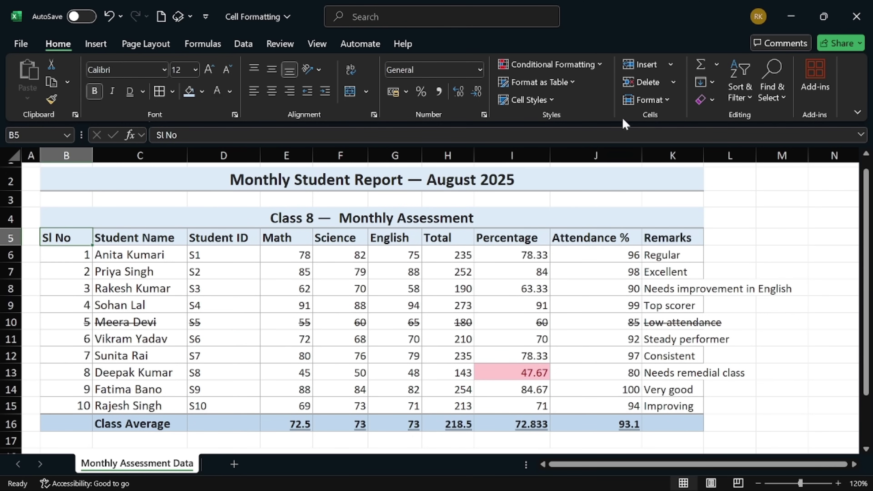
pyautogui.click(662, 99)
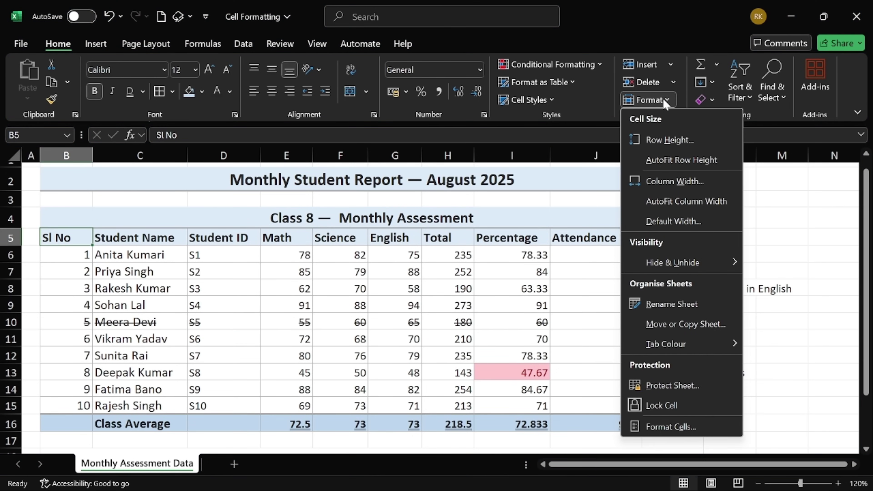
pyautogui.click(675, 180)
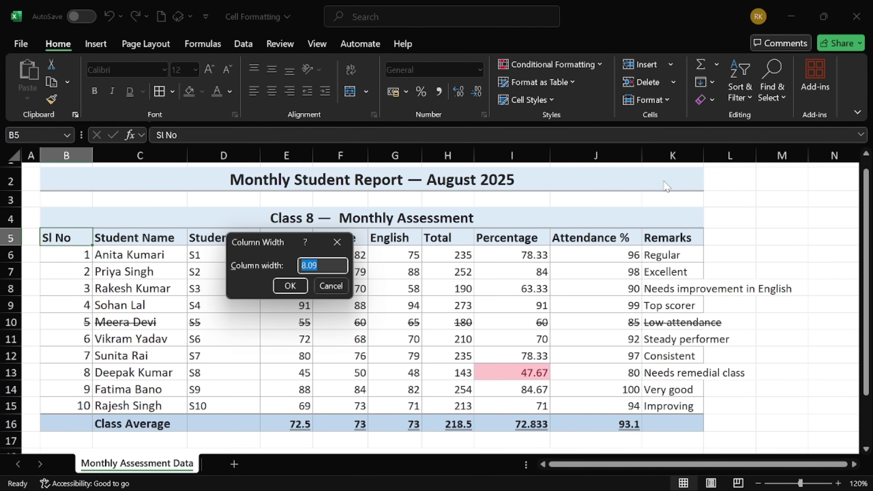
pyautogui.write('5')
pyautogui.press('Return')
# Step: Set the width of the Student Name column C to 15
pyautogui.press('Right')
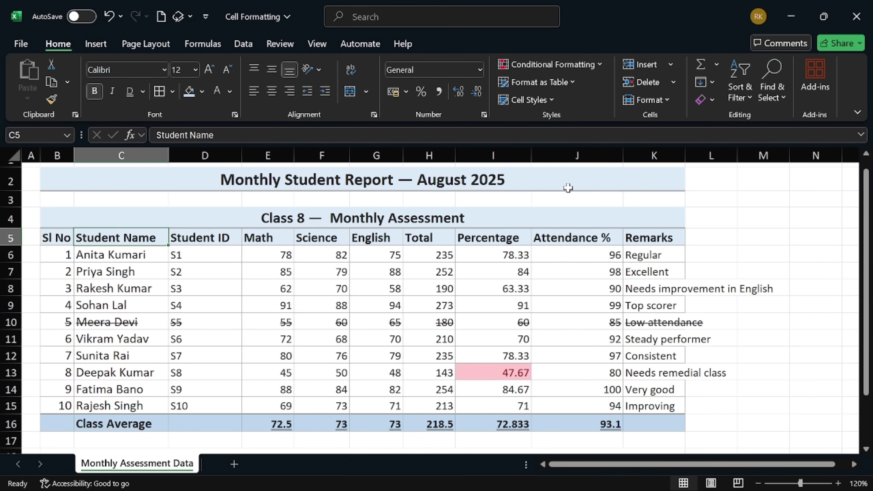
pyautogui.click(668, 100)
pyautogui.click(663, 180)
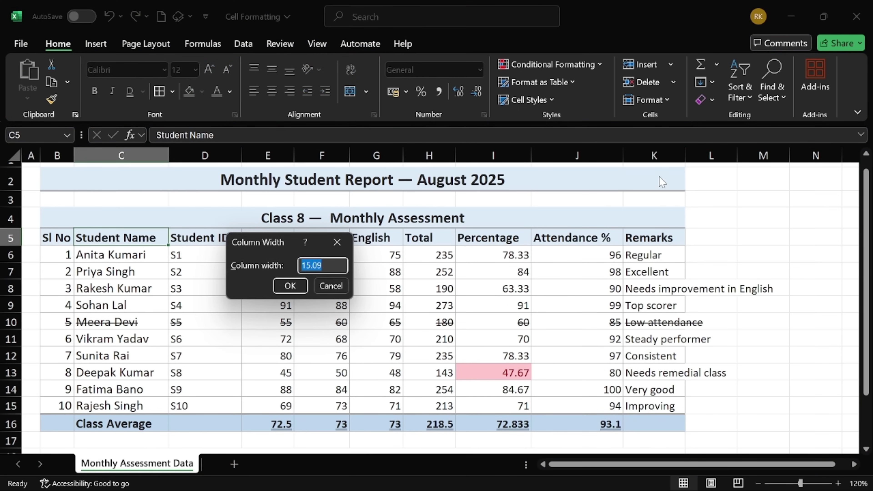
pyautogui.write('15')
pyautogui.press('Return')
# Step: Give columns D to H, from Student ID to Total, one common column width
pyautogui.press('Right')
pyautogui.hotkey('shift', 'Right')
pyautogui.hotkey('shift', 'Right')
pyautogui.hotkey('shift', 'Right')
pyautogui.hotkey('shift', 'Right')
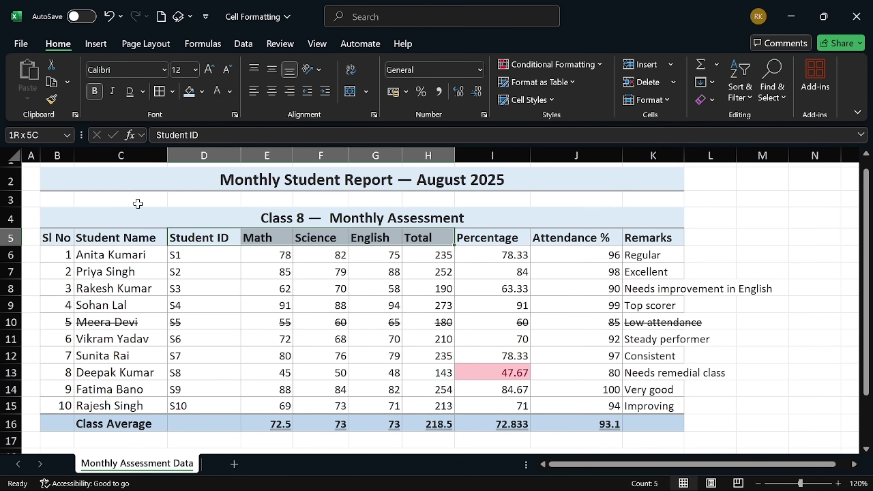
pyautogui.click(669, 98)
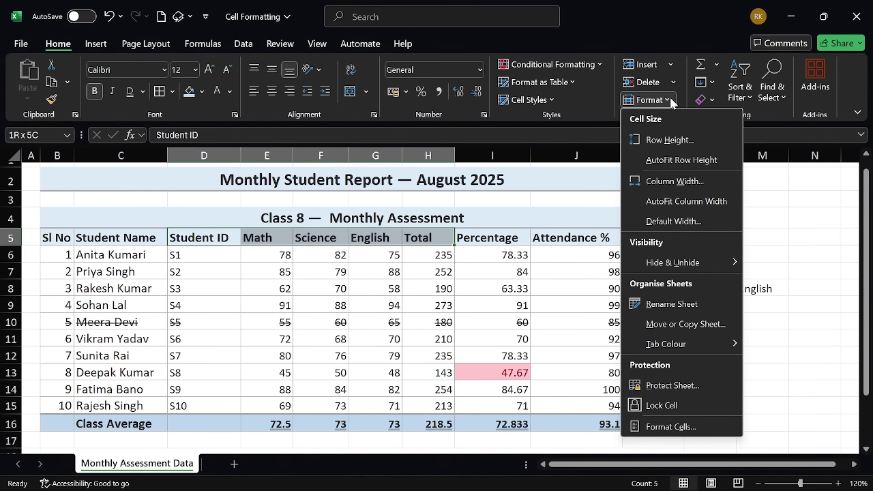
pyautogui.click(668, 181)
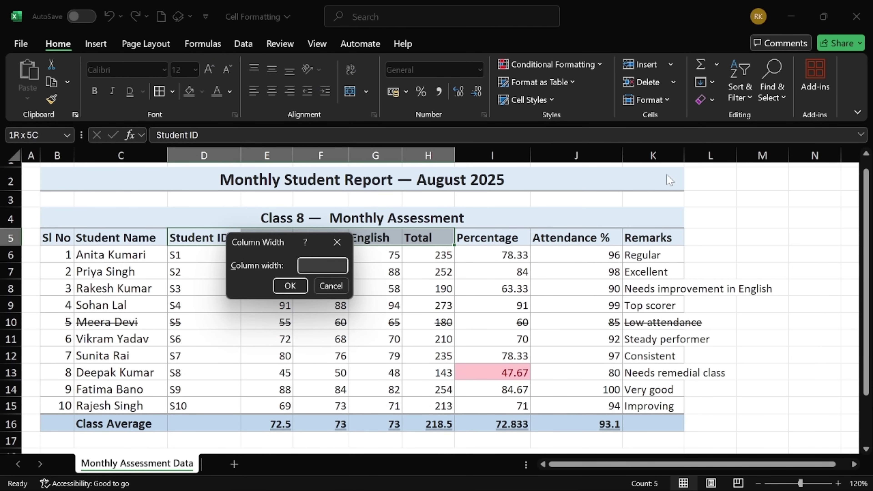
pyautogui.press('Return')
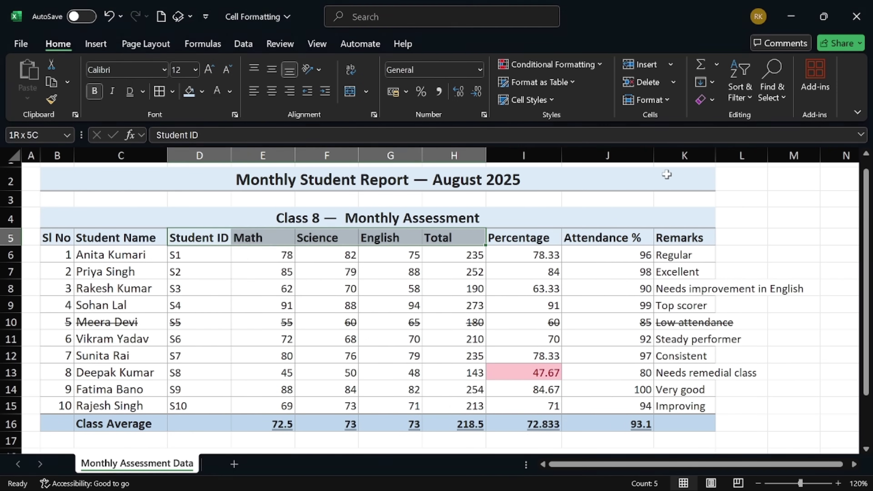
# Step: Set the width of the Percentage and Attendance % columns I and J to 15
pyautogui.press('Right')
pyautogui.press('Right')
pyautogui.press('Right')
pyautogui.press('Right')
pyautogui.press('Right')
pyautogui.hotkey('shift', 'Right')
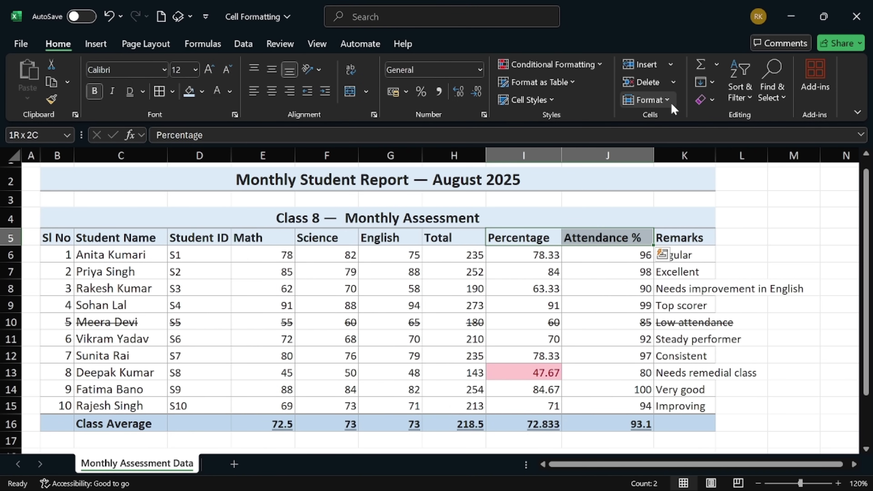
pyautogui.click(671, 104)
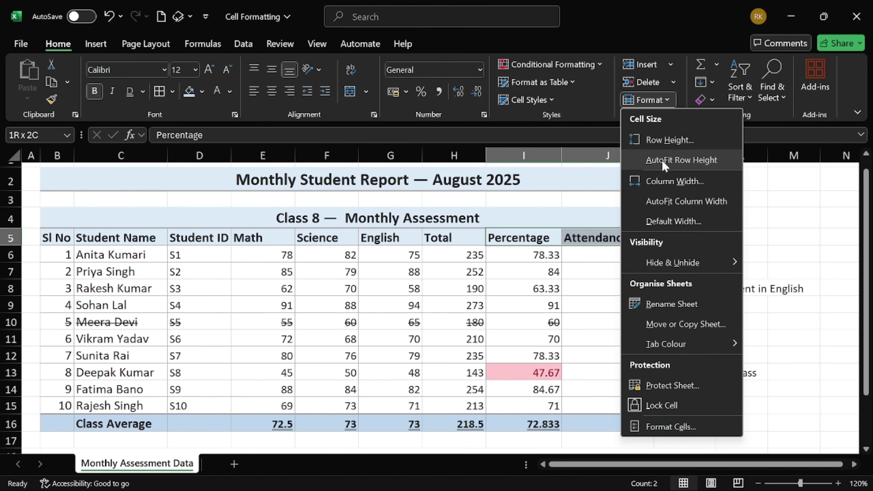
pyautogui.click(665, 181)
pyautogui.write('15')
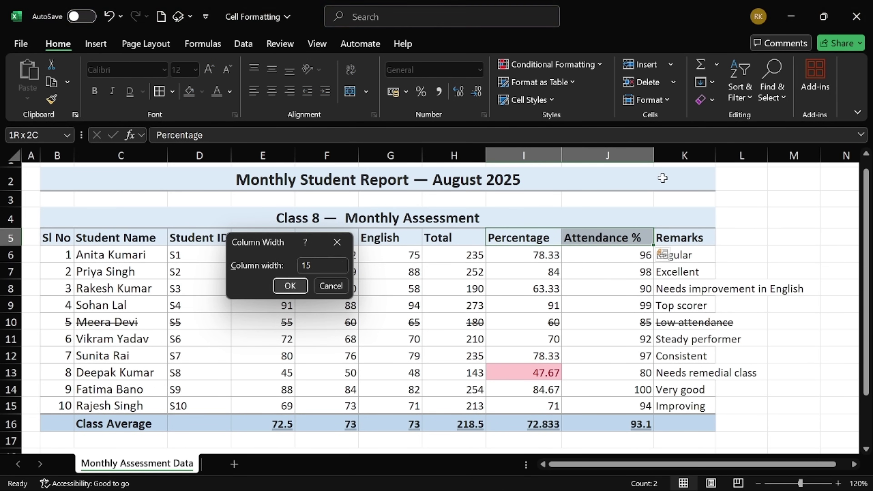
pyautogui.press('Return')
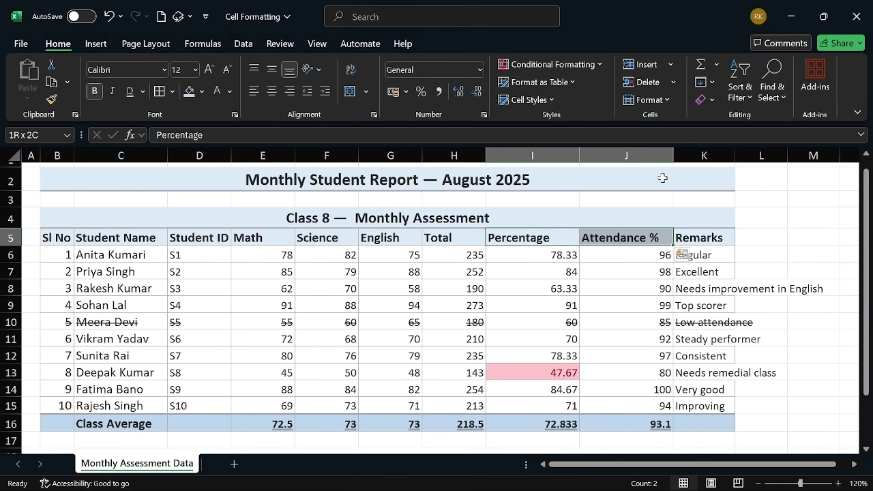
# Step: Set the width of the Remarks column K to 25
pyautogui.click(711, 238)
pyautogui.click(646, 99)
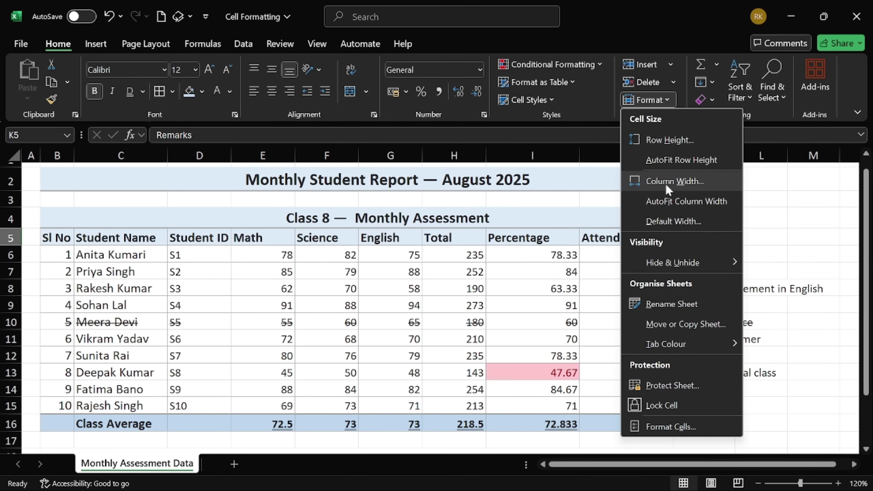
pyautogui.click(664, 180)
pyautogui.write('25')
pyautogui.press('Return')
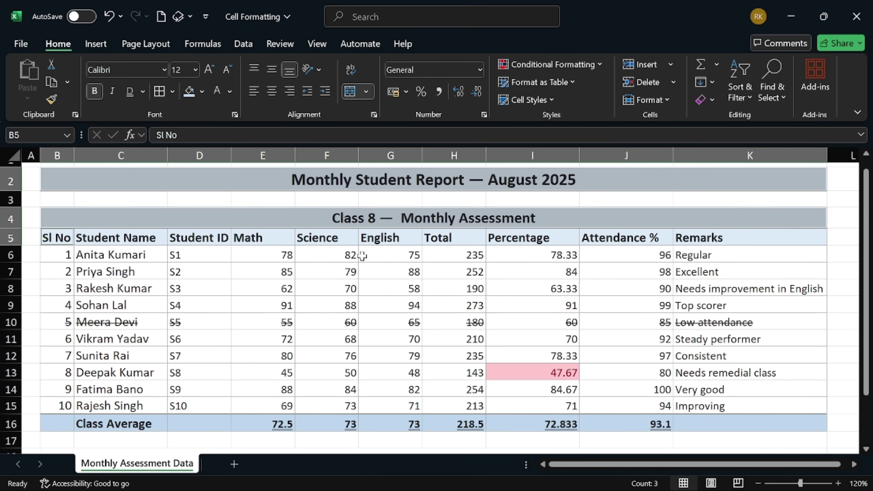
# Step: Give the title rows 2 and 4 and the header row 5 one common row height
pyautogui.click(667, 99)
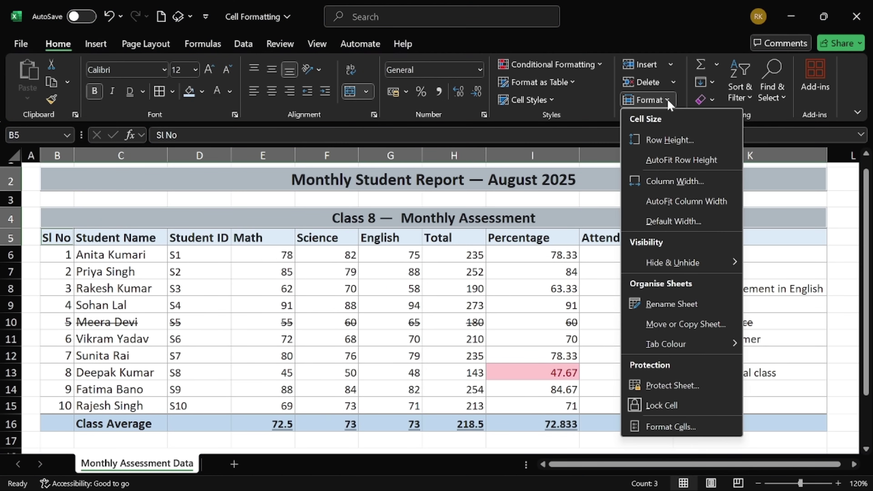
pyautogui.click(666, 141)
pyautogui.press('Return')
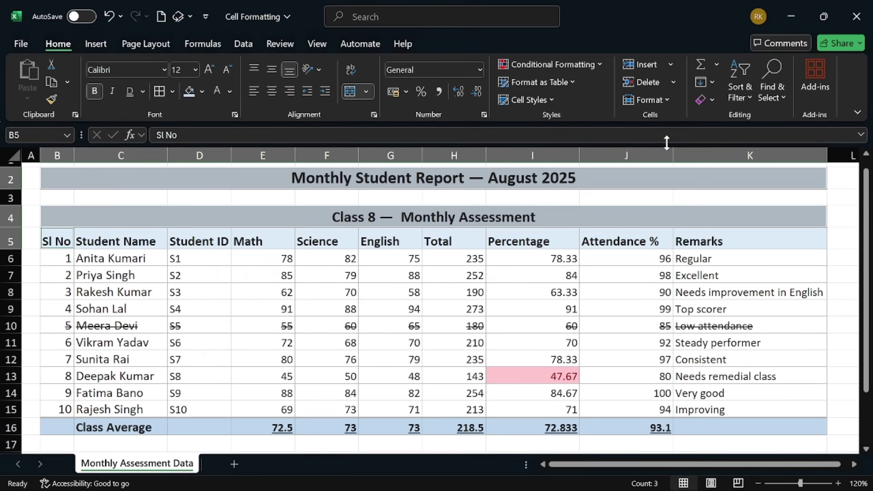
# Step: Give the student data rows and the Class Average row, rows 6 to 16, one common row height
pyautogui.moveTo(11, 254); pyautogui.dragTo(11, 423)
pyautogui.click(647, 99)
pyautogui.click(670, 140)
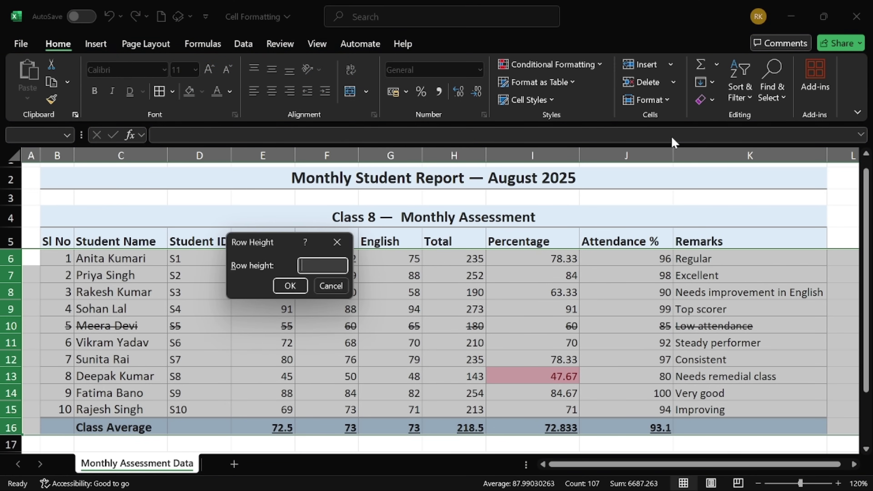
pyautogui.press('Return')
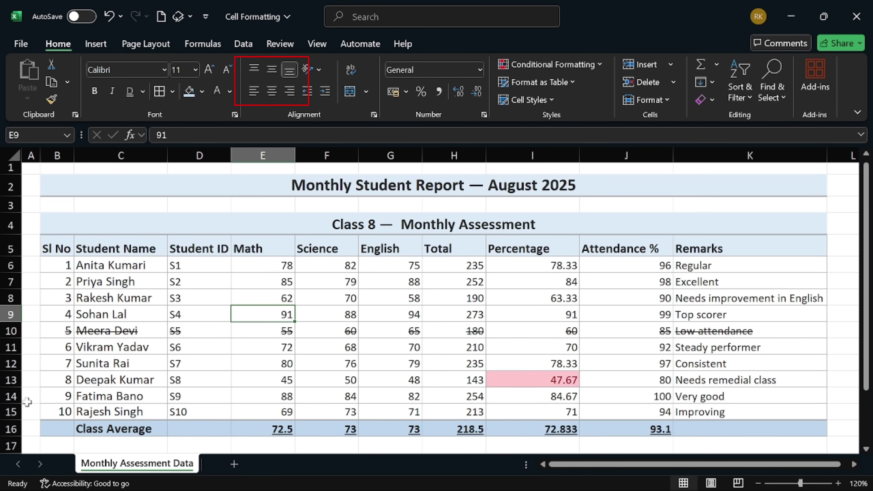
# Step: Middle-align the whole sheet vertically and centre the column headers in B5:K5 horizontally
pyautogui.click(14, 152)
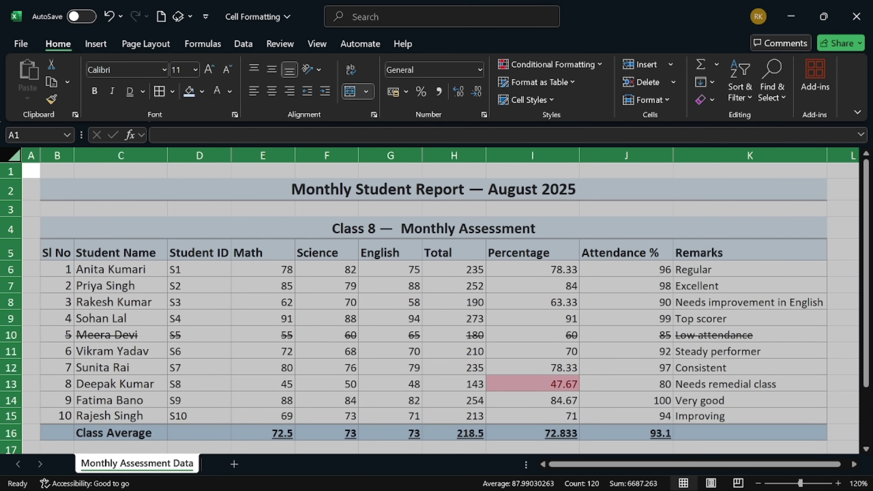
pyautogui.click(272, 76)
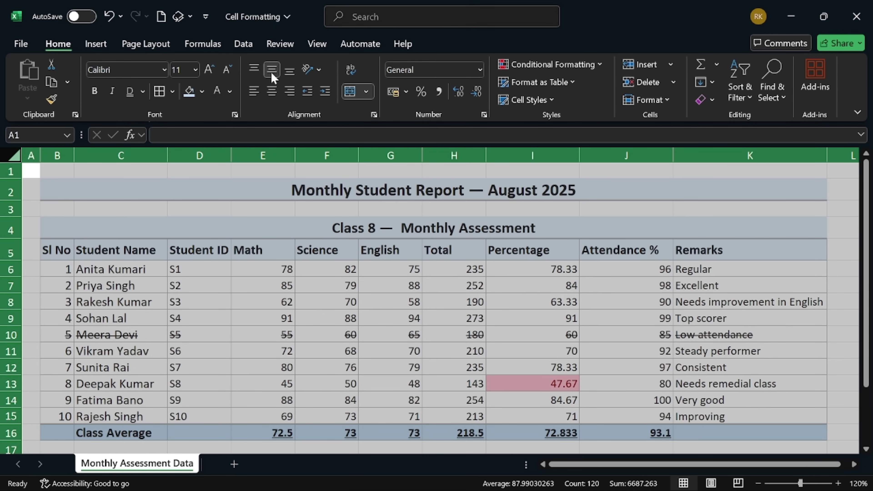
pyautogui.moveTo(55, 250); pyautogui.dragTo(818, 250)
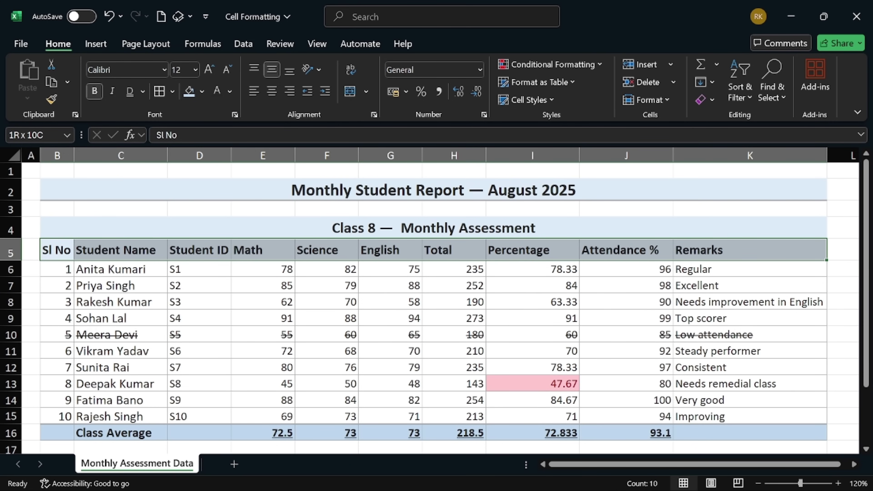
pyautogui.click(272, 93)
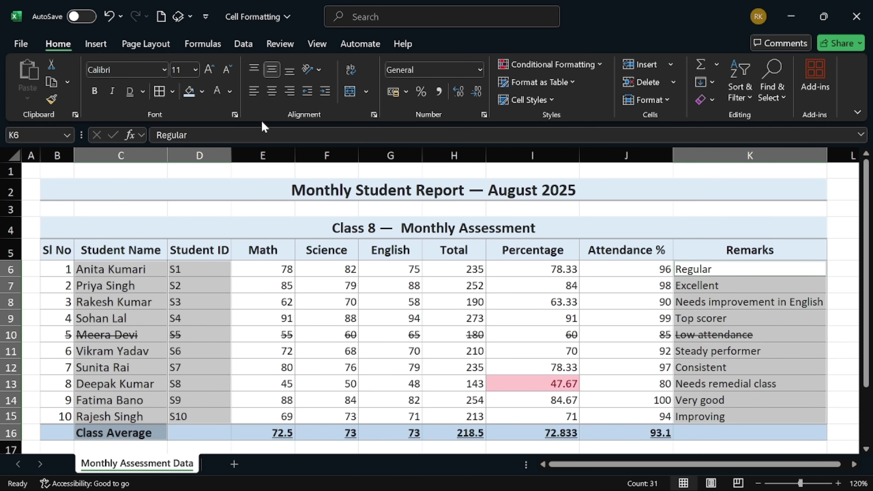
# Step: Left-align the student names, Student IDs, Class Average label and remarks, and right-align the serial numbers and the numeric columns E to J
pyautogui.click(253, 91)
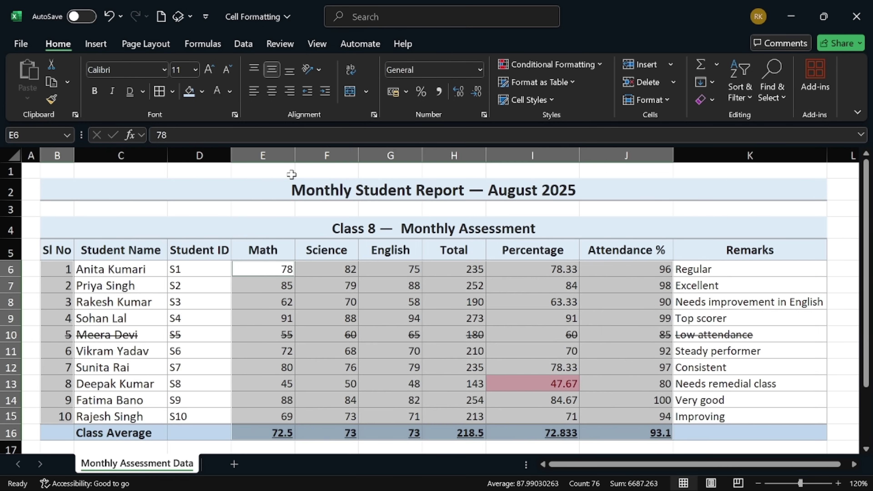
pyautogui.click(290, 92)
pyautogui.click(199, 318)
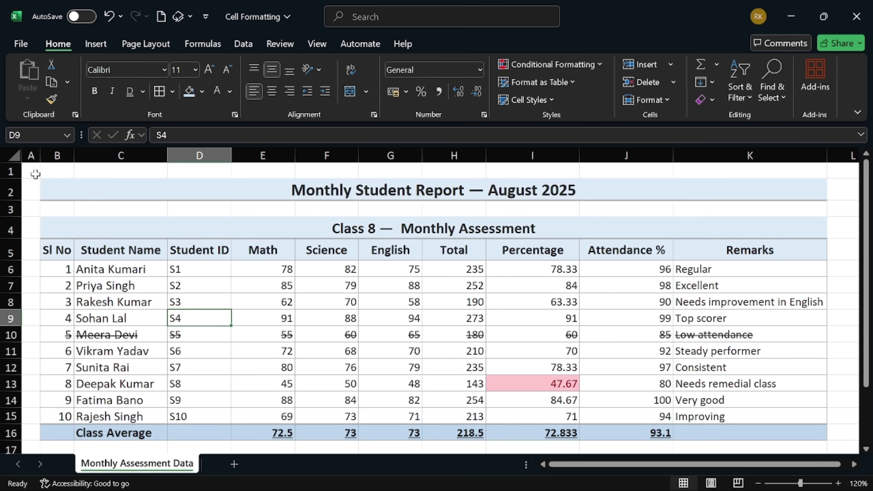